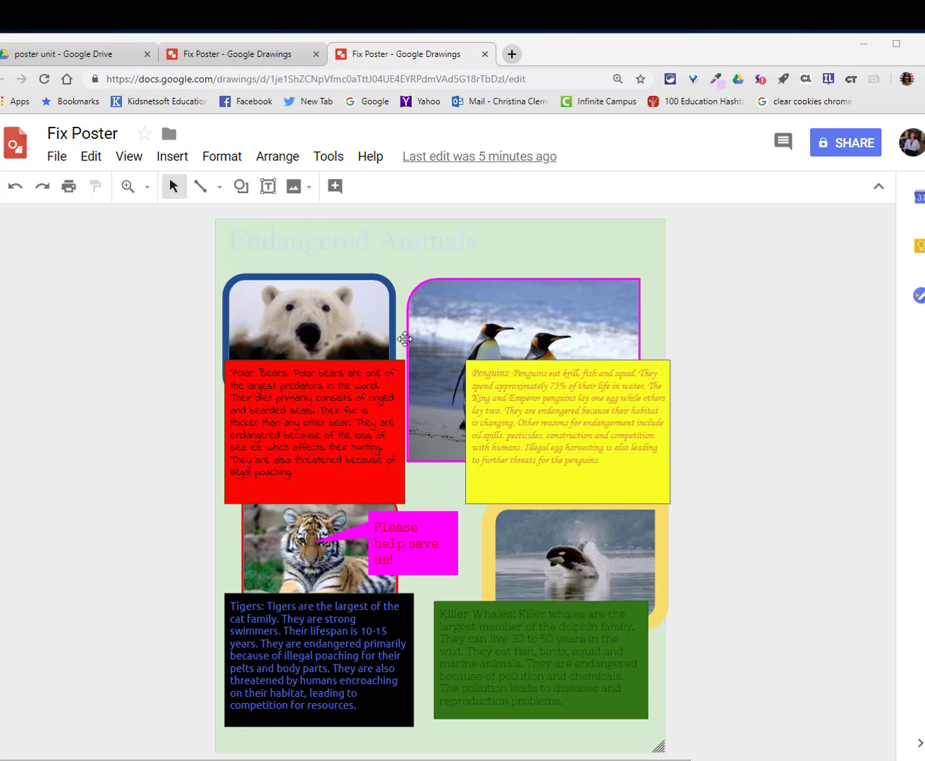
Change the poster's canvas background to solid dark purple 2
right_click(519, 236)
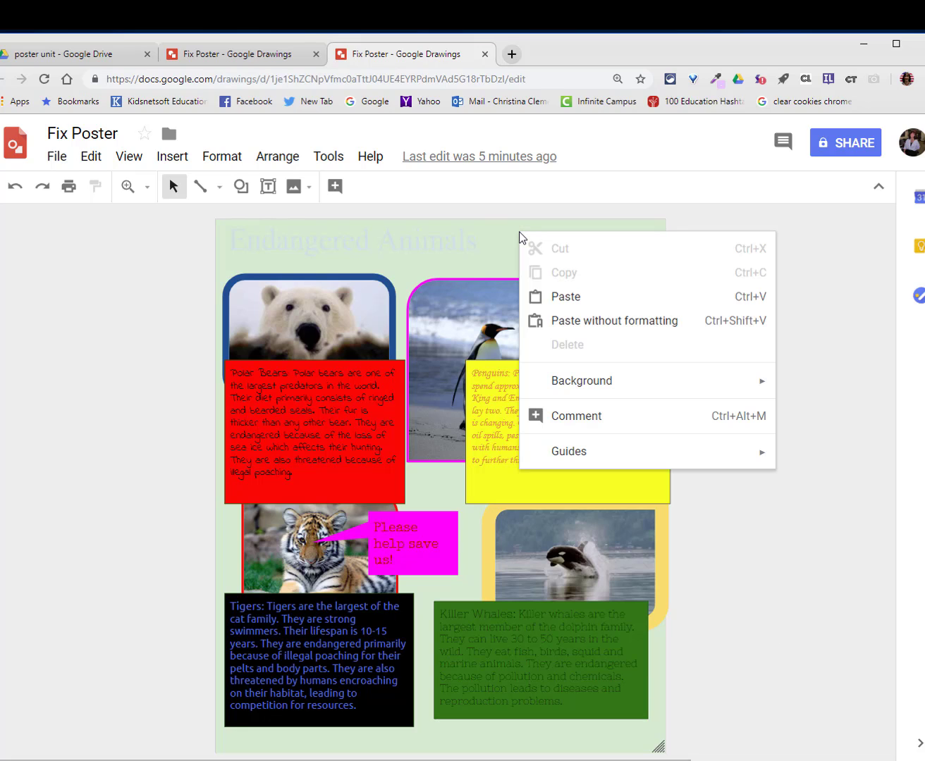
mouse_move(554, 381)
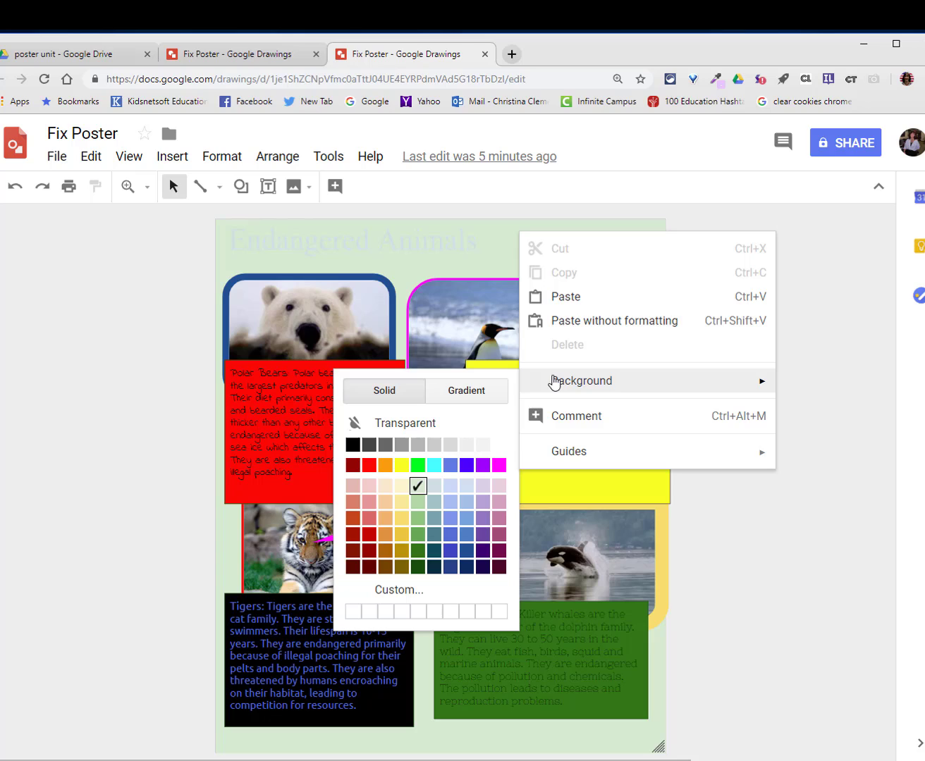
left_click(482, 551)
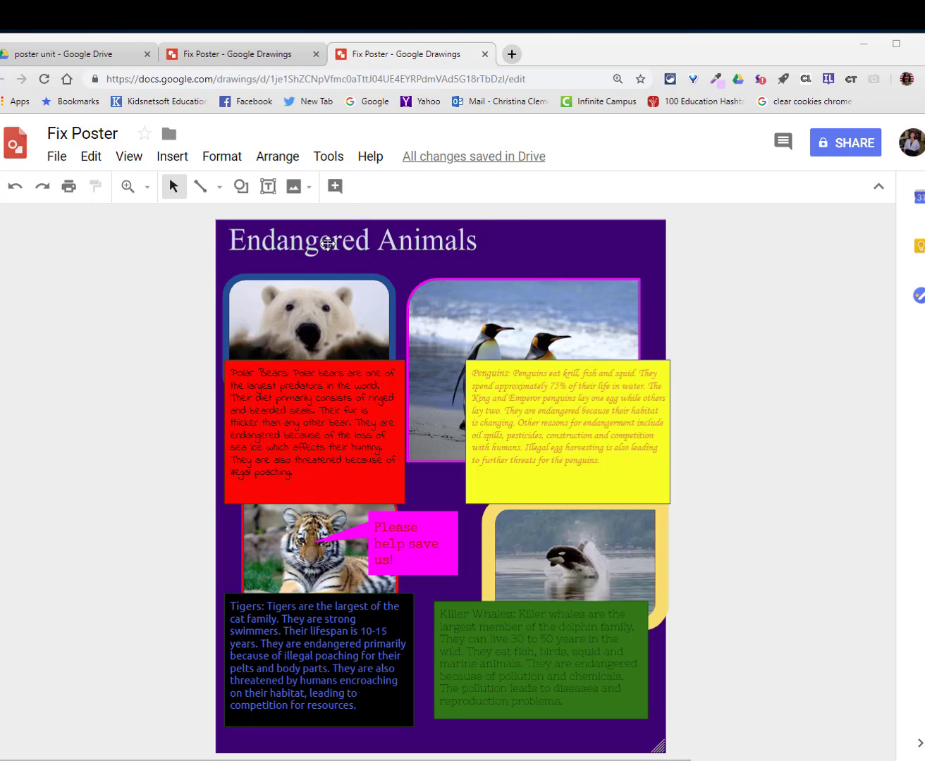
left_click(328, 244)
left_click(335, 187)
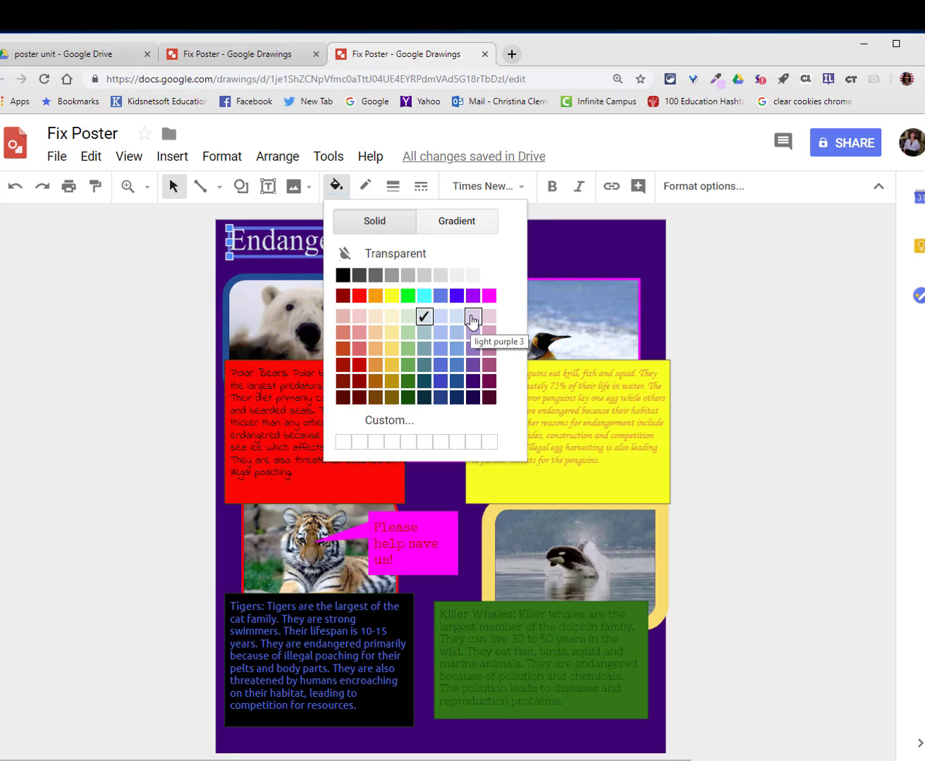
Fill the Endangered Animals title box light purple 3, then switch it to white
left_click(472, 322)
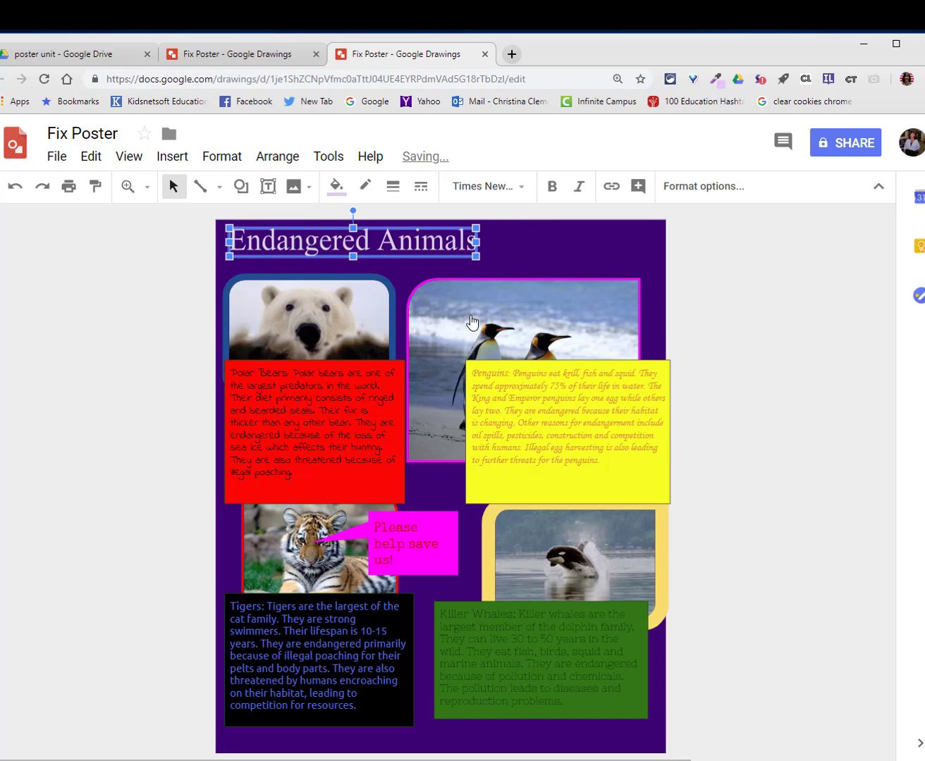
left_click(335, 186)
left_click(489, 276)
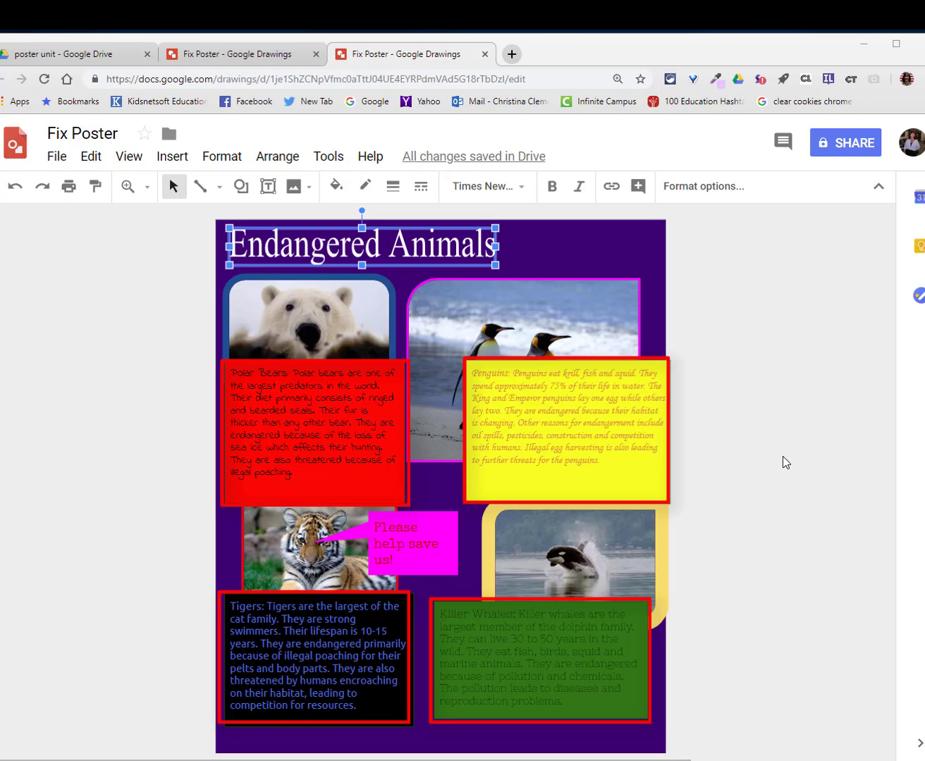
Fill the Polar Bears, Penguins, Killer Whales and Tigers text boxes light purple 3
left_click(377, 363)
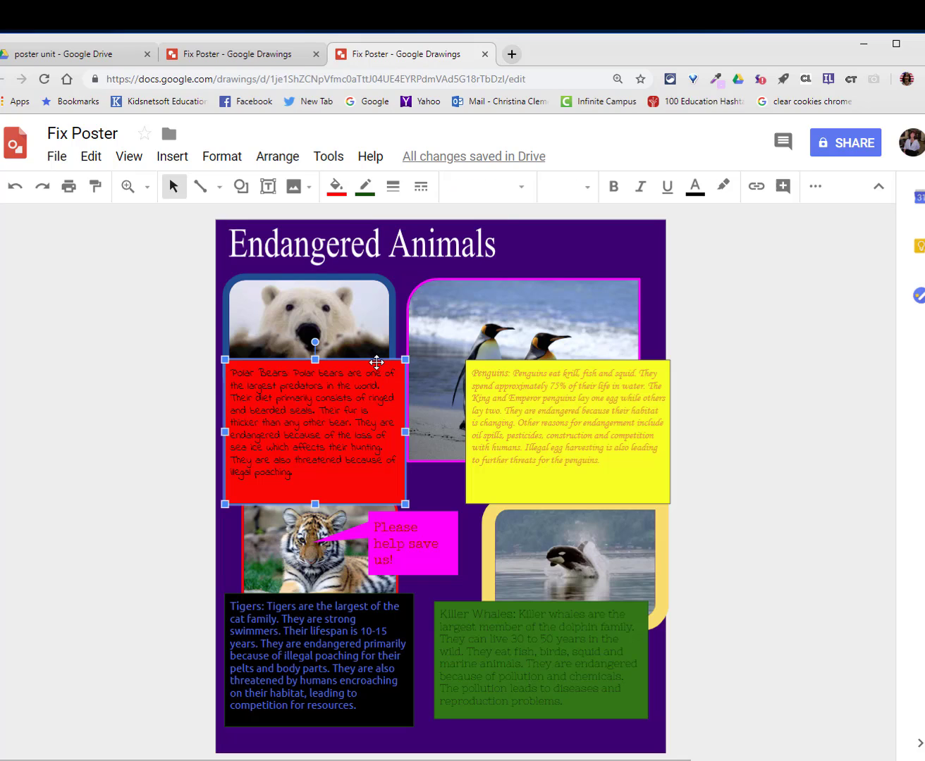
left_click(572, 416, "shift")
left_click(591, 682, "shift")
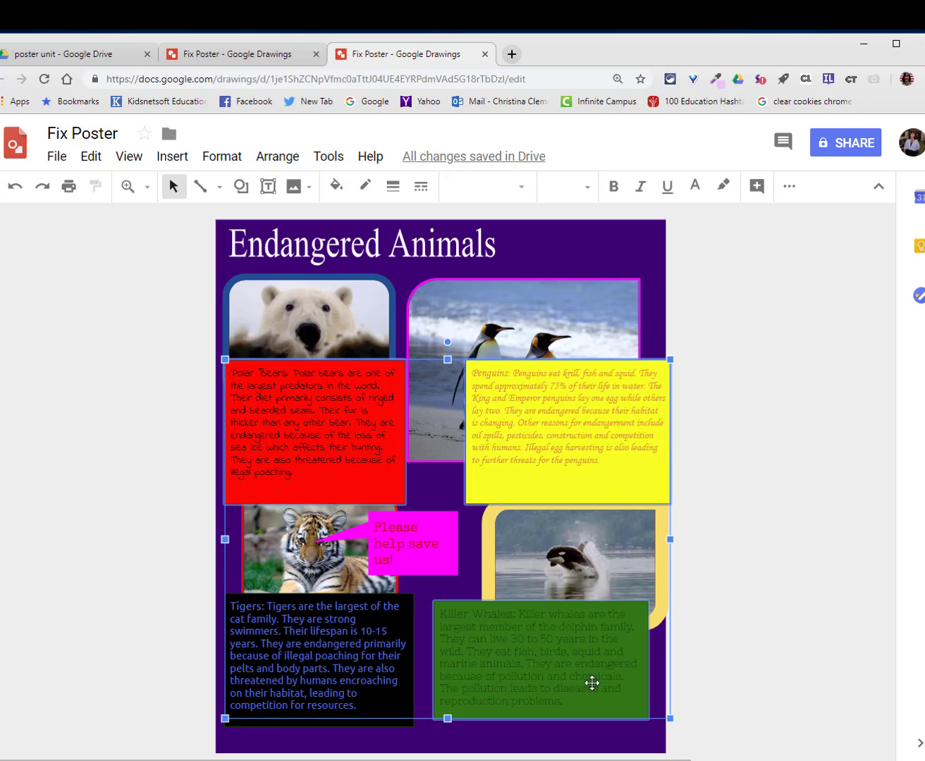
left_click(336, 688, "shift")
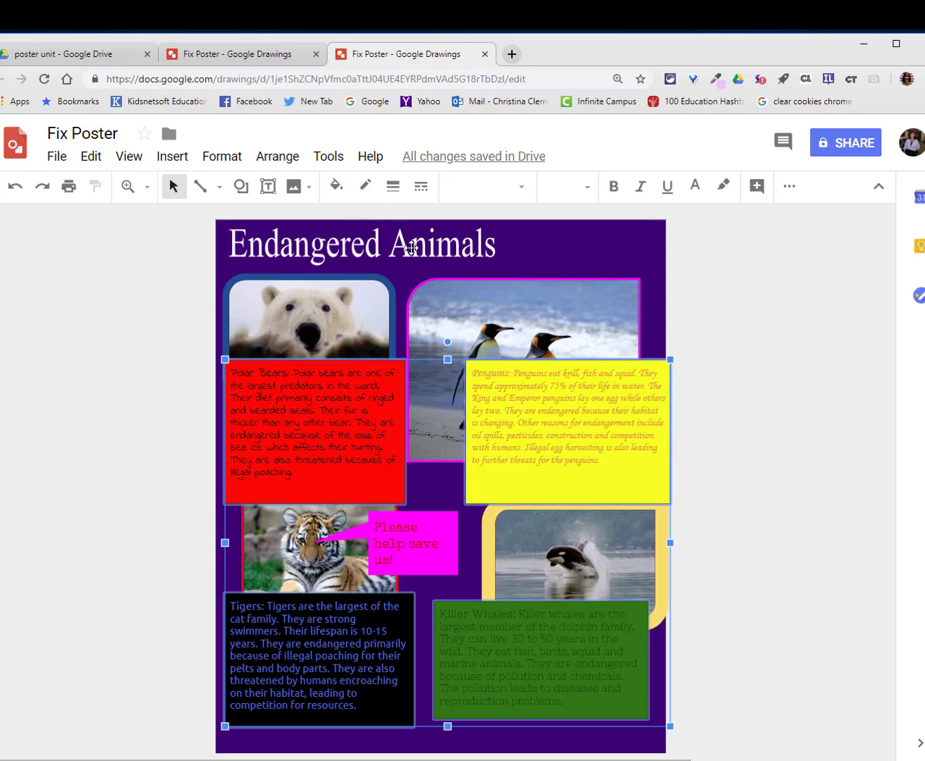
left_click(341, 189)
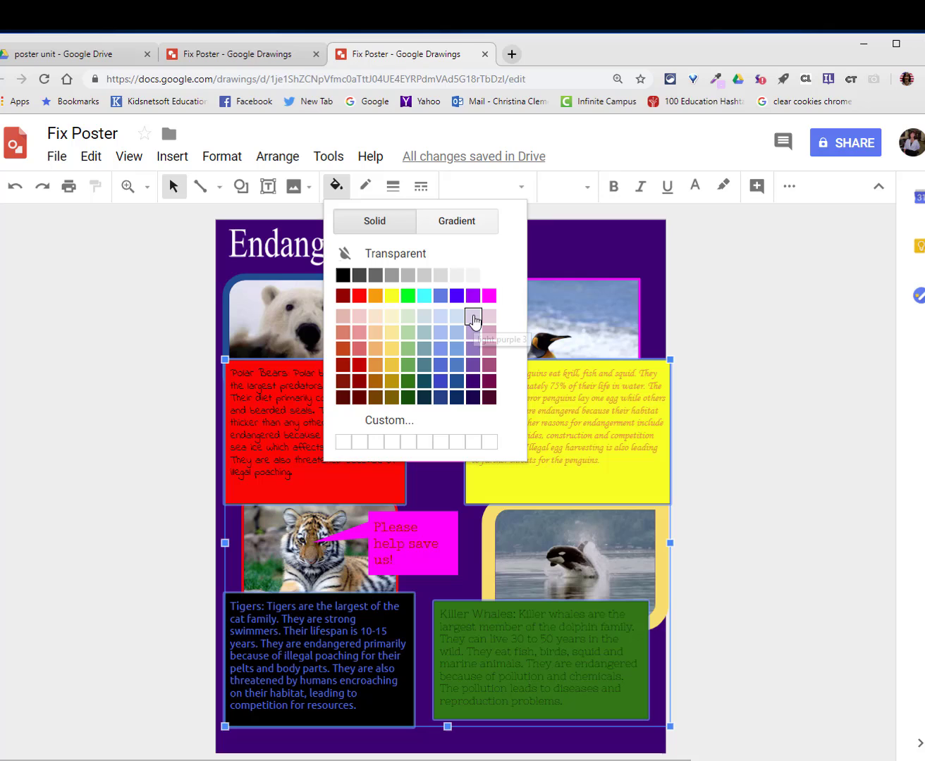
left_click(474, 319)
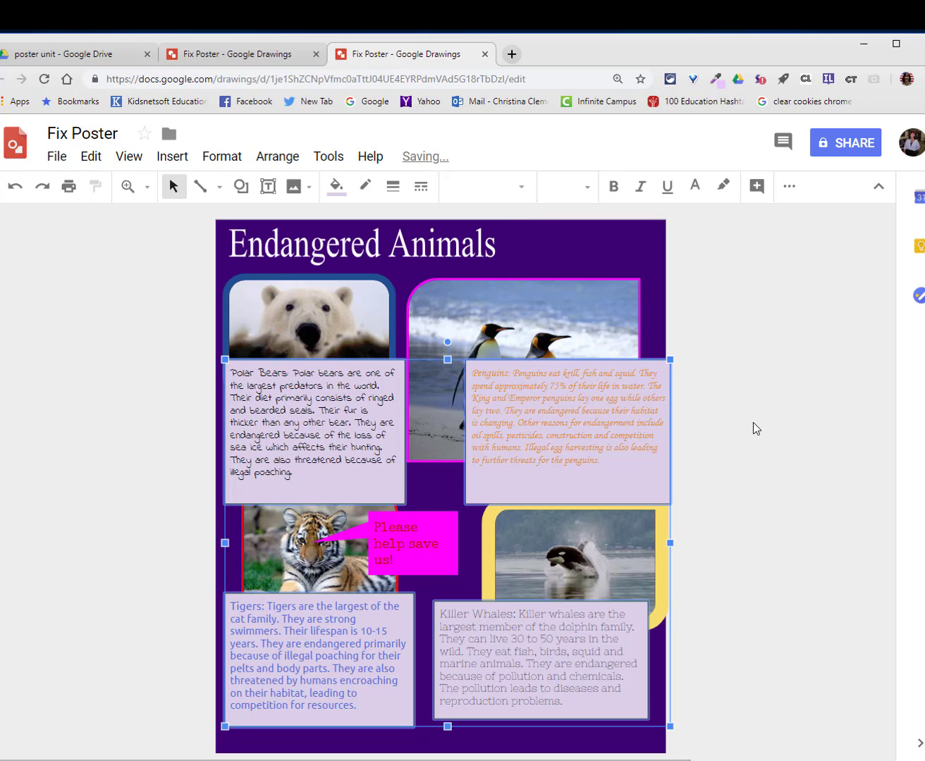
Make the text in the four animal boxes black
left_click(694, 187)
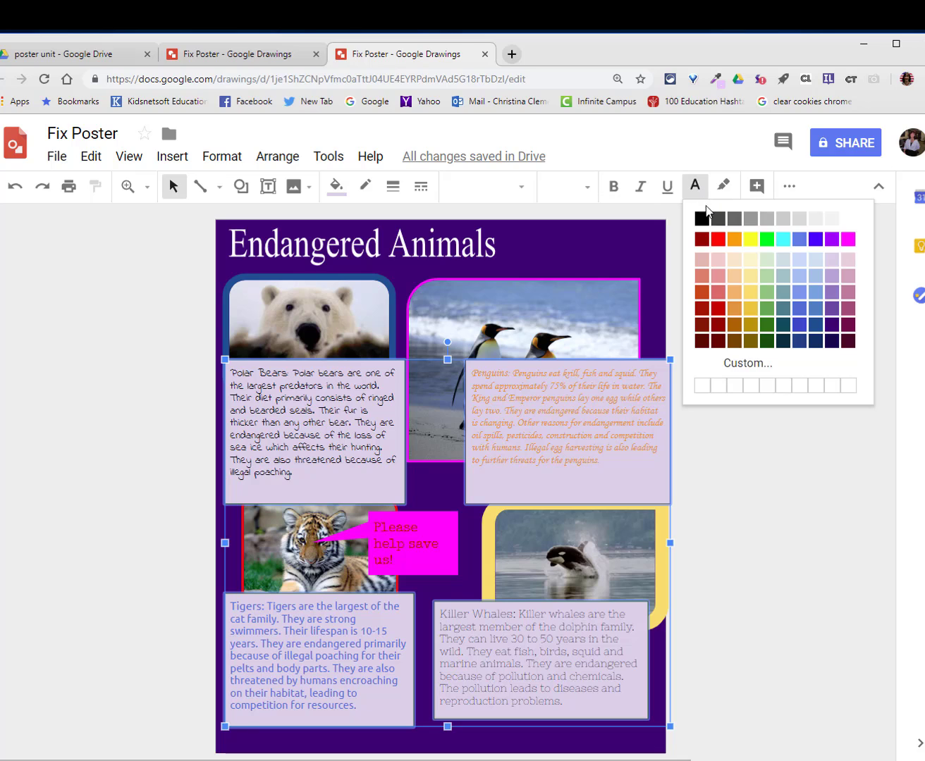
left_click(702, 220)
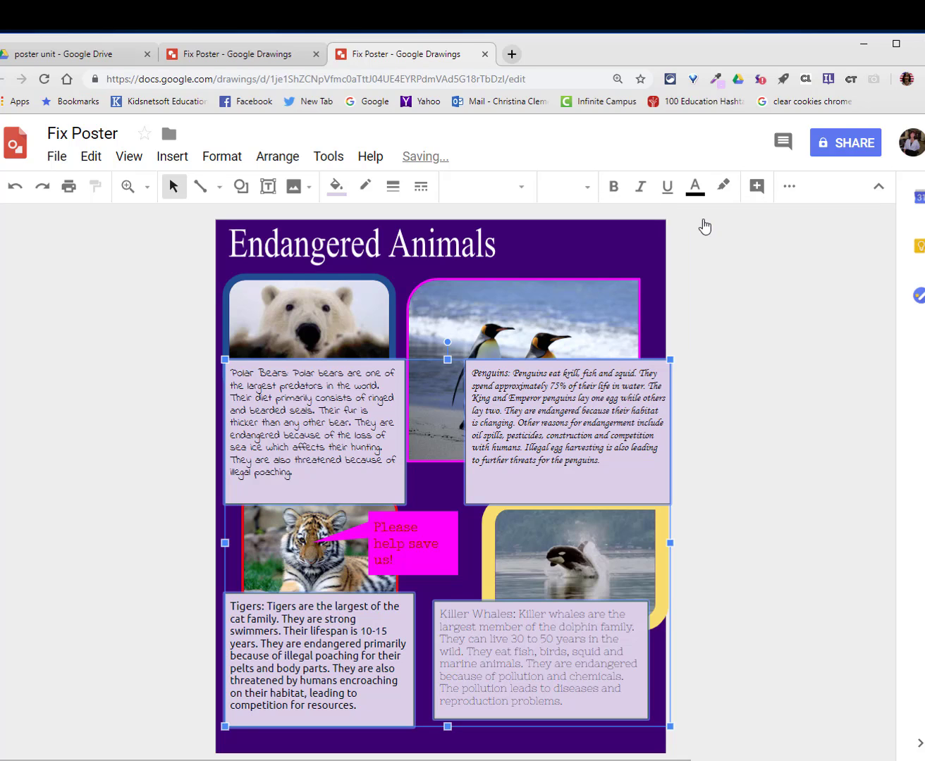
left_click(521, 187)
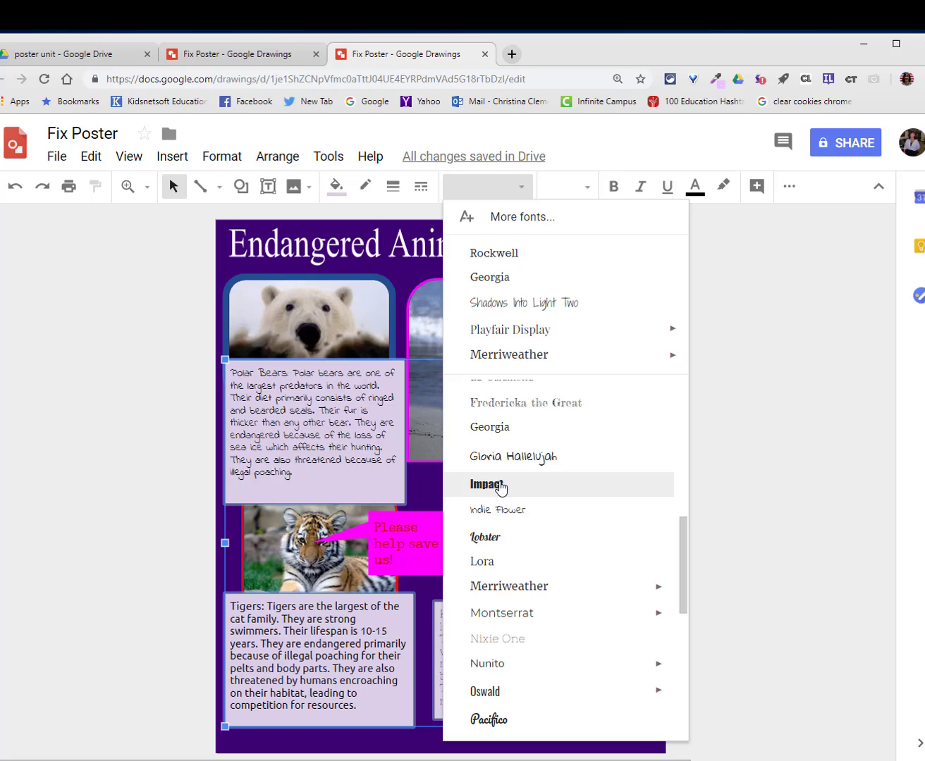
Set the four animal descriptions to Georgia at size 14, after briefly trying Impact
left_click(473, 487)
left_click(481, 187)
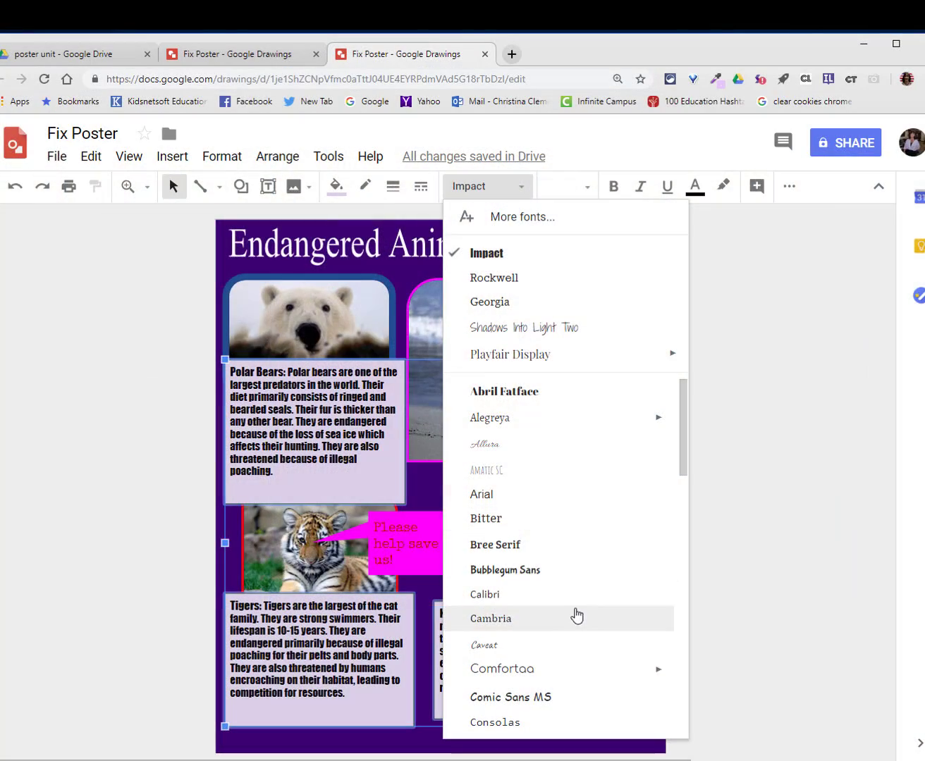
scroll(575, 610, "down", 3)
scroll(573, 606, "down", 3)
left_click(494, 496)
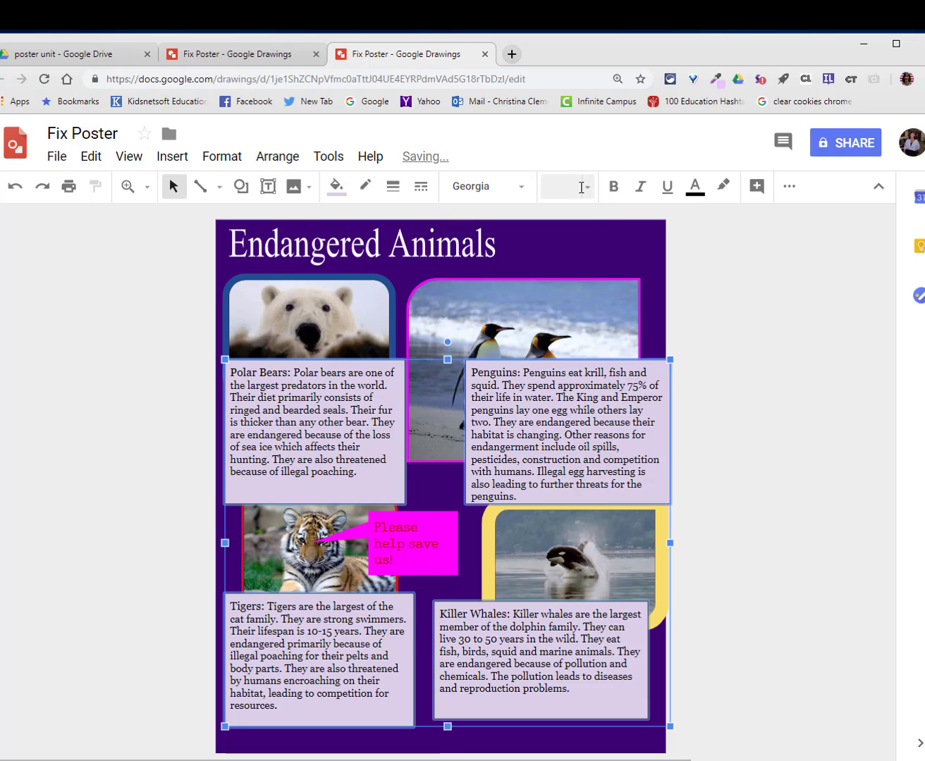
left_click(590, 188)
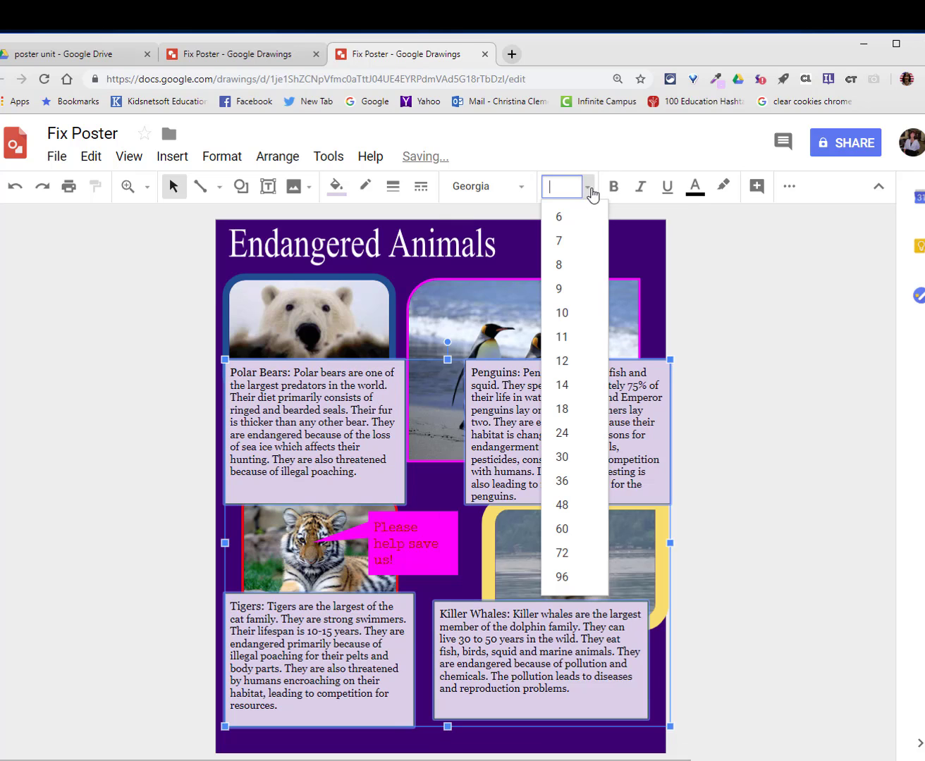
left_click(568, 389)
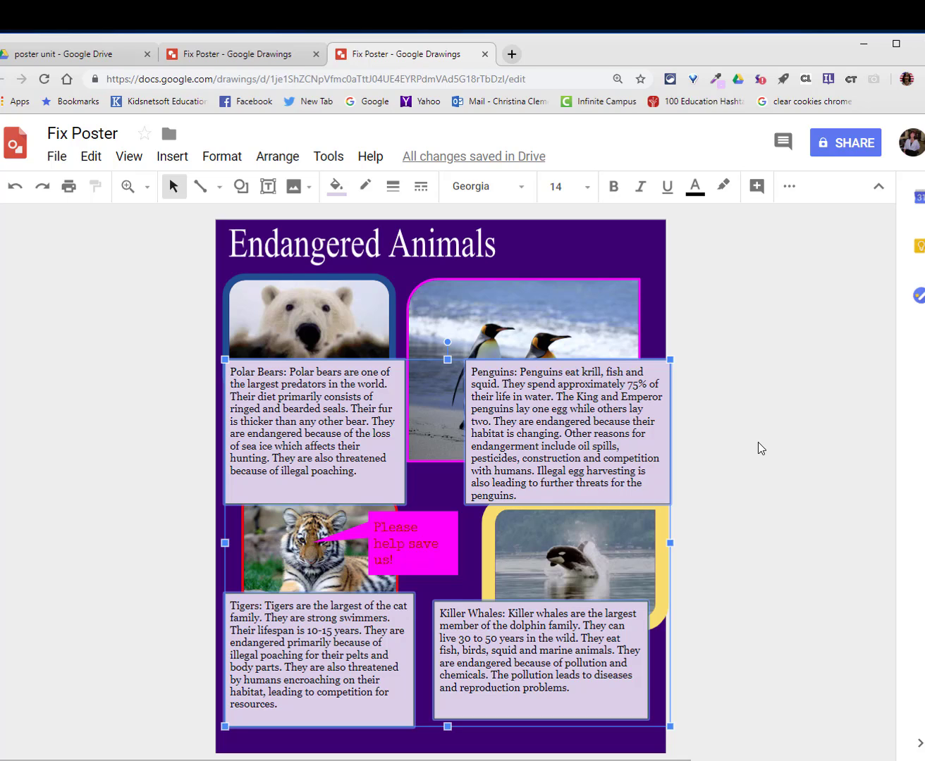
Raise the bottom edges of the Polar Bears, Killer Whales and Tigers boxes to their last lines
left_click(310, 497)
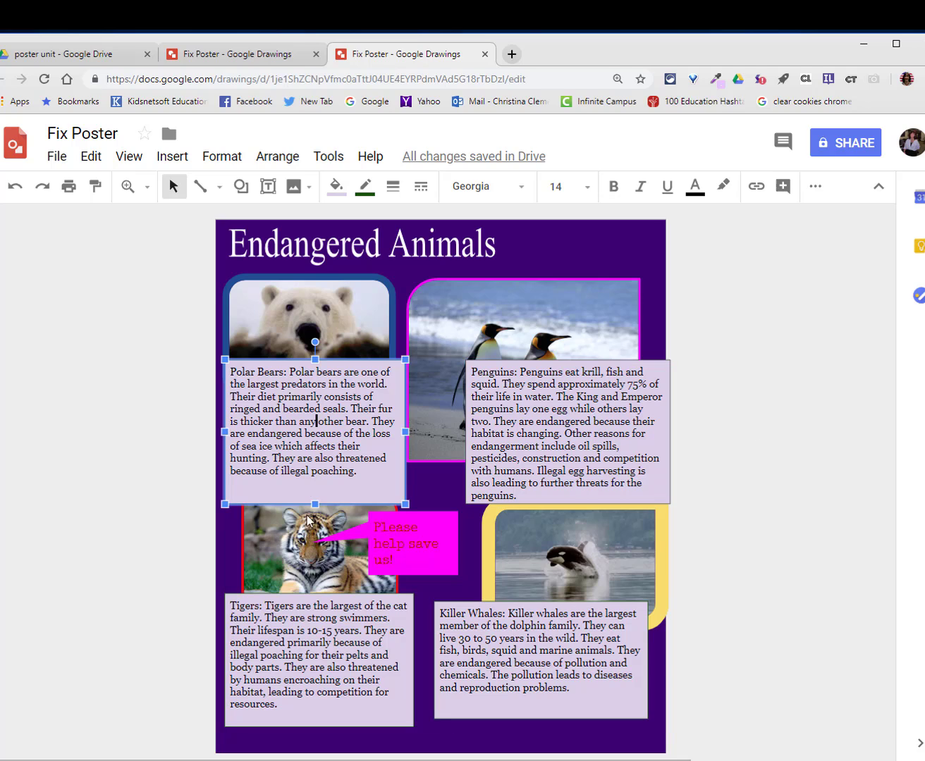
mouse_move(244, 483)
left_mouse_down()
mouse_move(224, 504)
mouse_move(336, 503)
mouse_move(296, 476)
mouse_move(223, 478)
left_mouse_up()
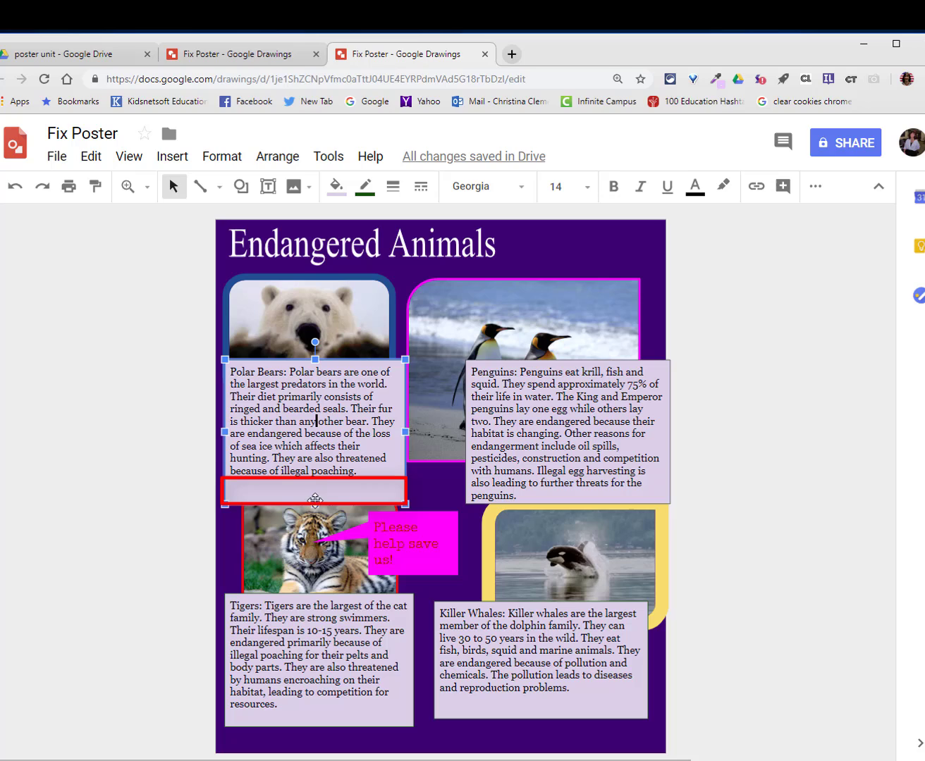
left_click_drag(314, 485, 314, 487)
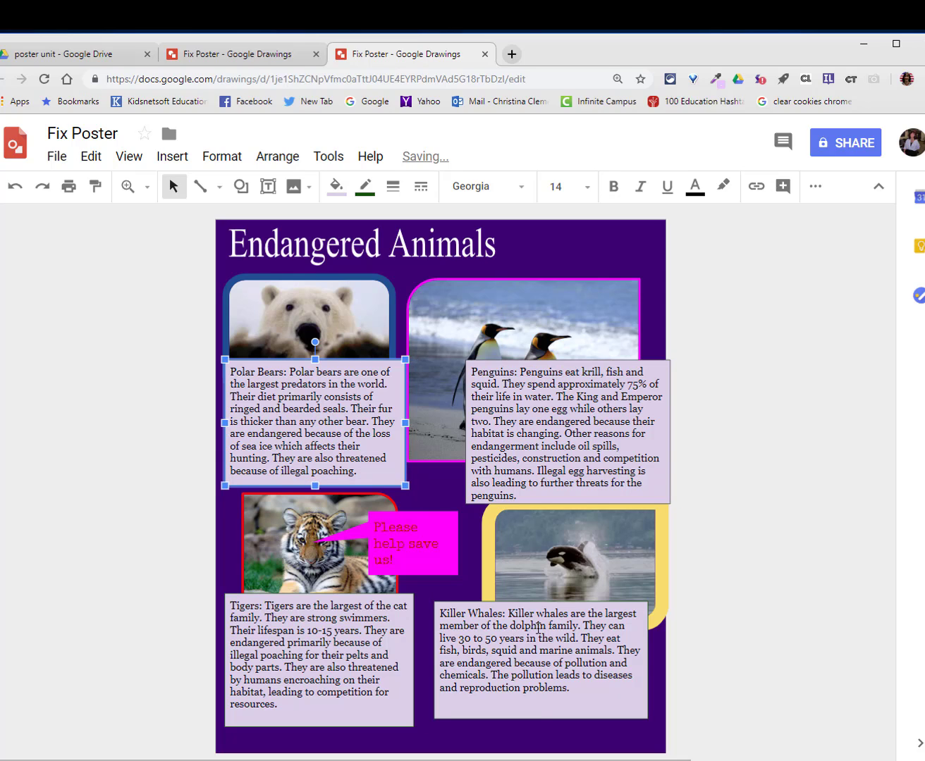
left_click(540, 717)
left_click_drag(540, 718, 541, 701)
left_click(320, 726)
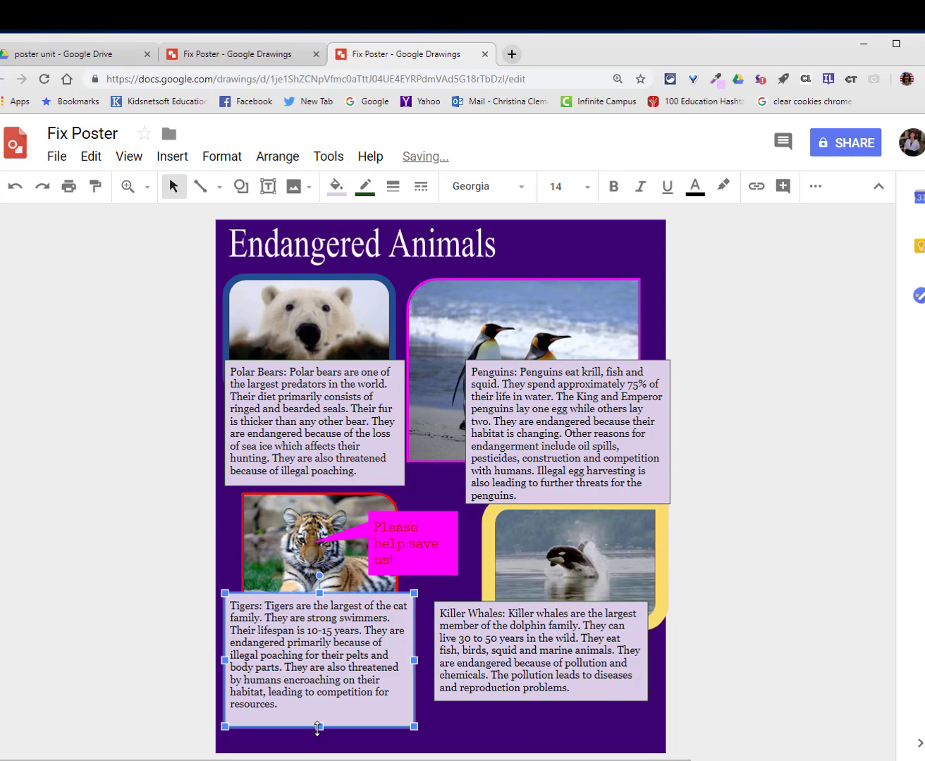
left_click_drag(320, 726, 319, 714)
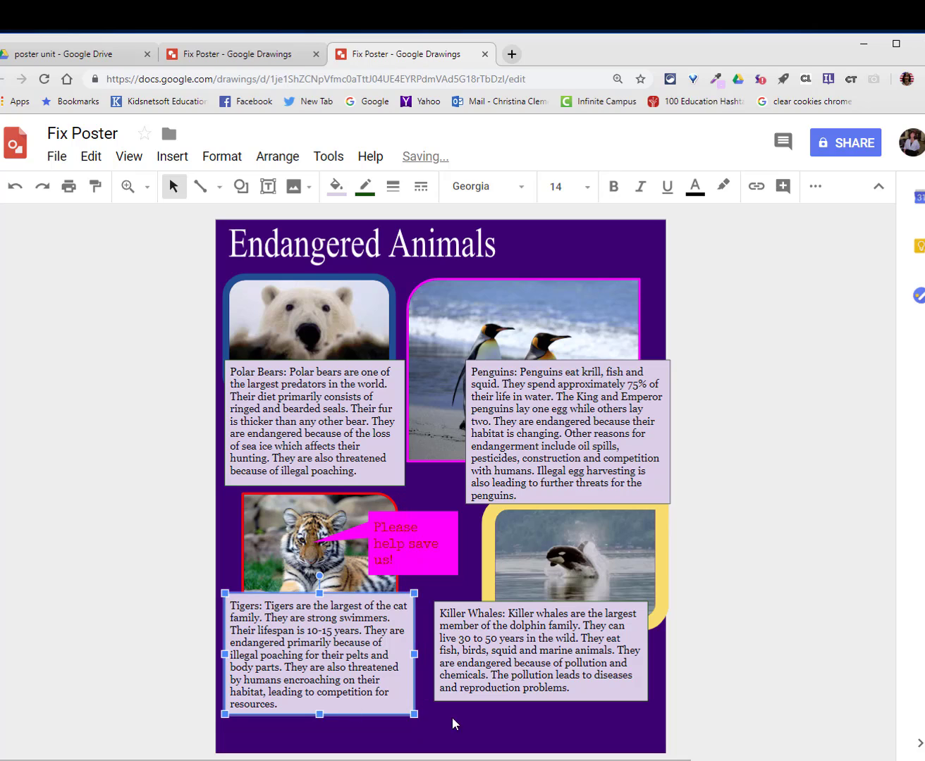
Give the polar bear, penguin, orca and tiger photos a light purple border
left_click(677, 666)
left_click(315, 315)
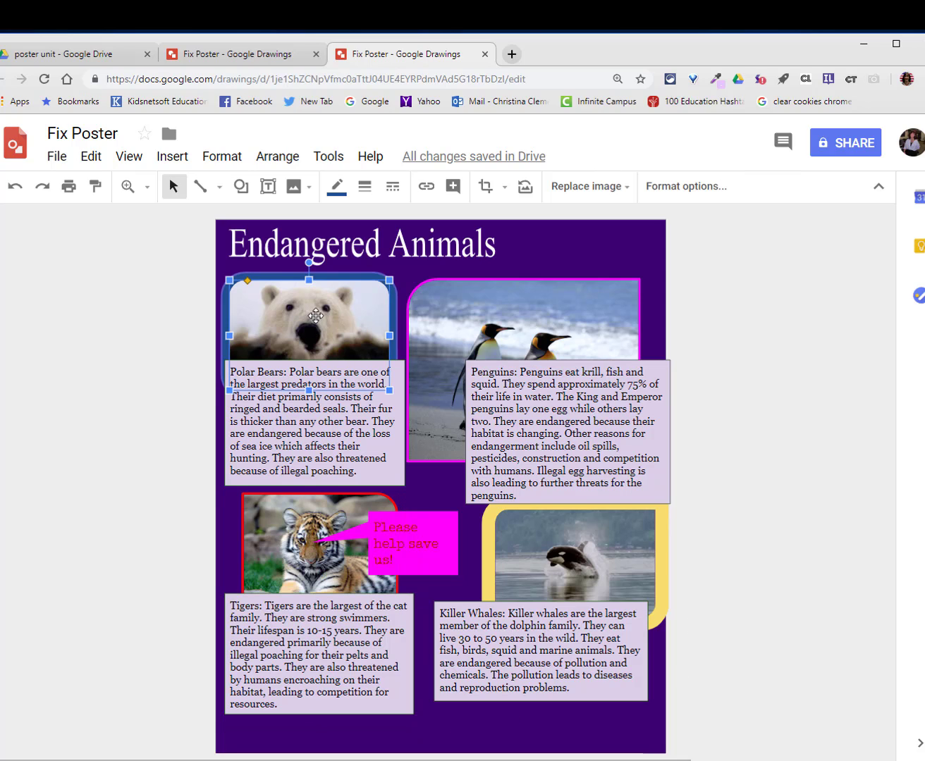
left_click(475, 302, "shift")
left_click(546, 530, "shift")
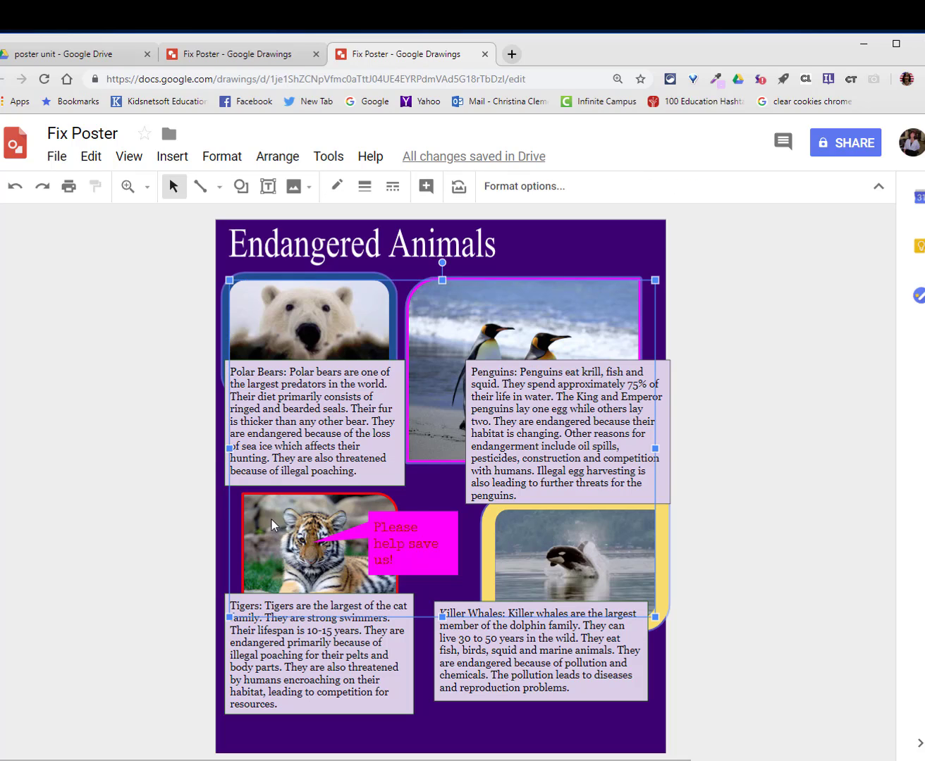
left_click(272, 519, "shift")
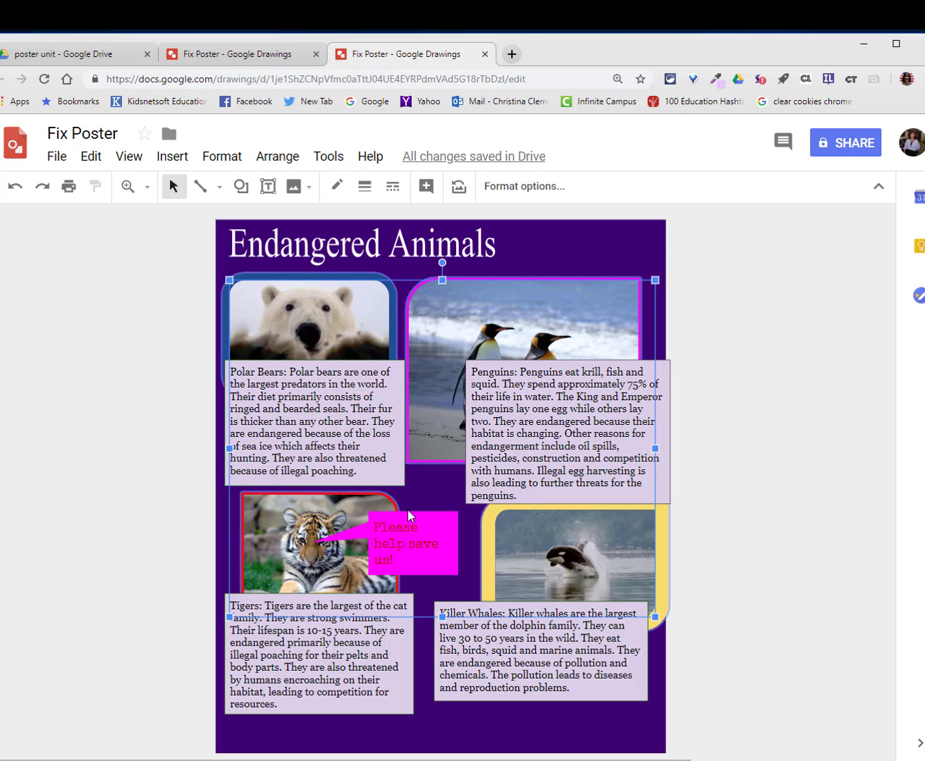
left_click(337, 187)
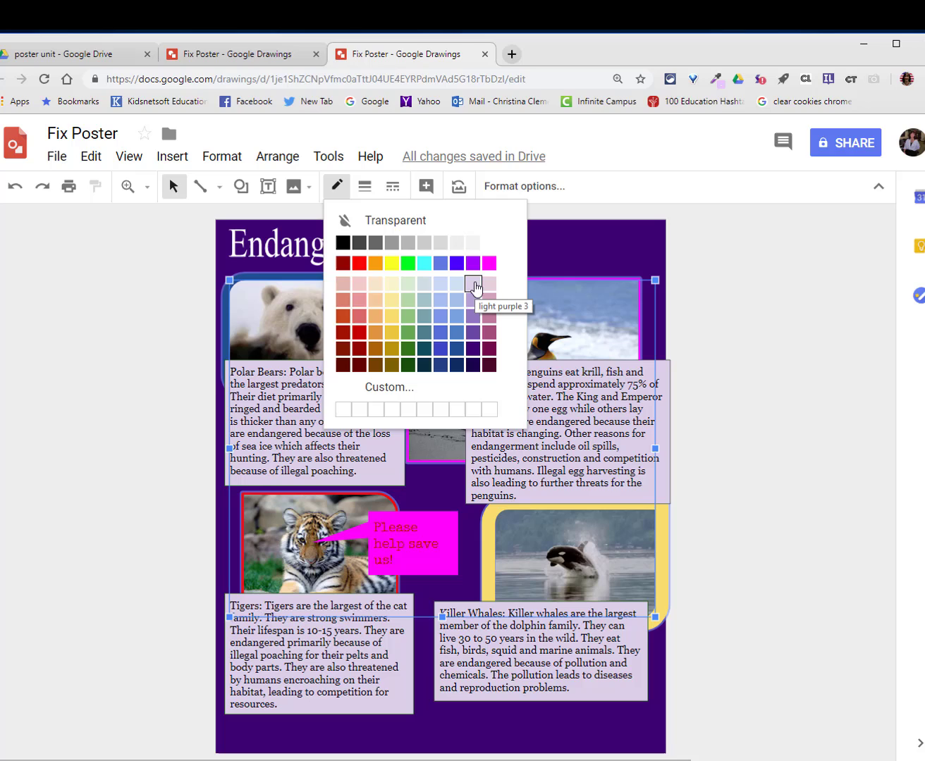
left_click(473, 284)
Set the photo border weight to 1px, after briefly trying 8px
left_click(364, 188)
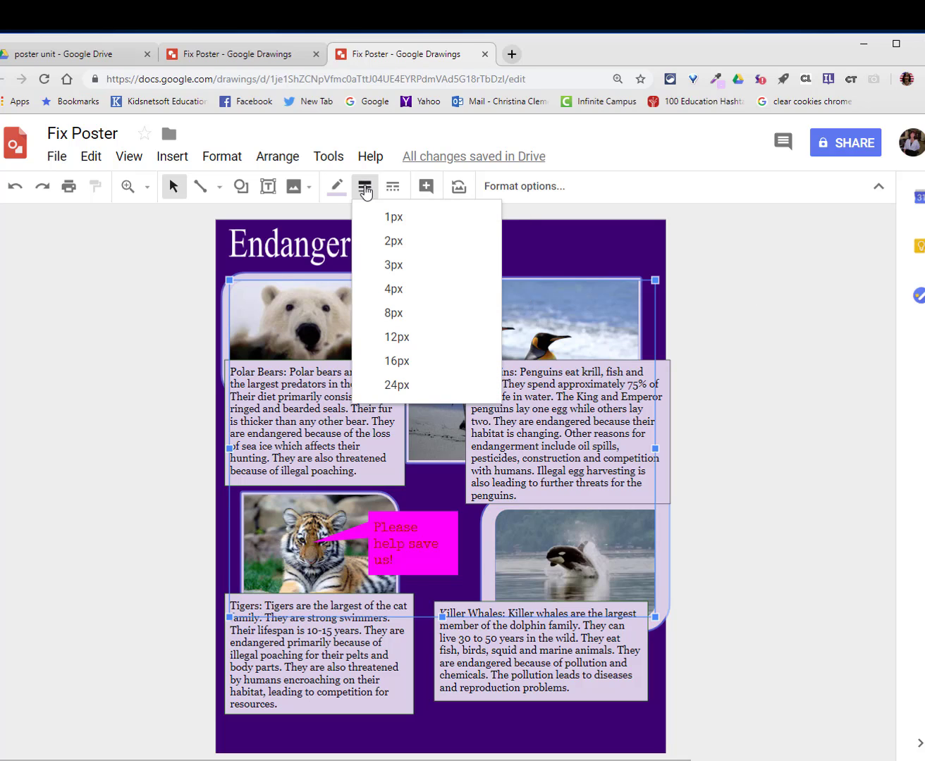
left_click(388, 219)
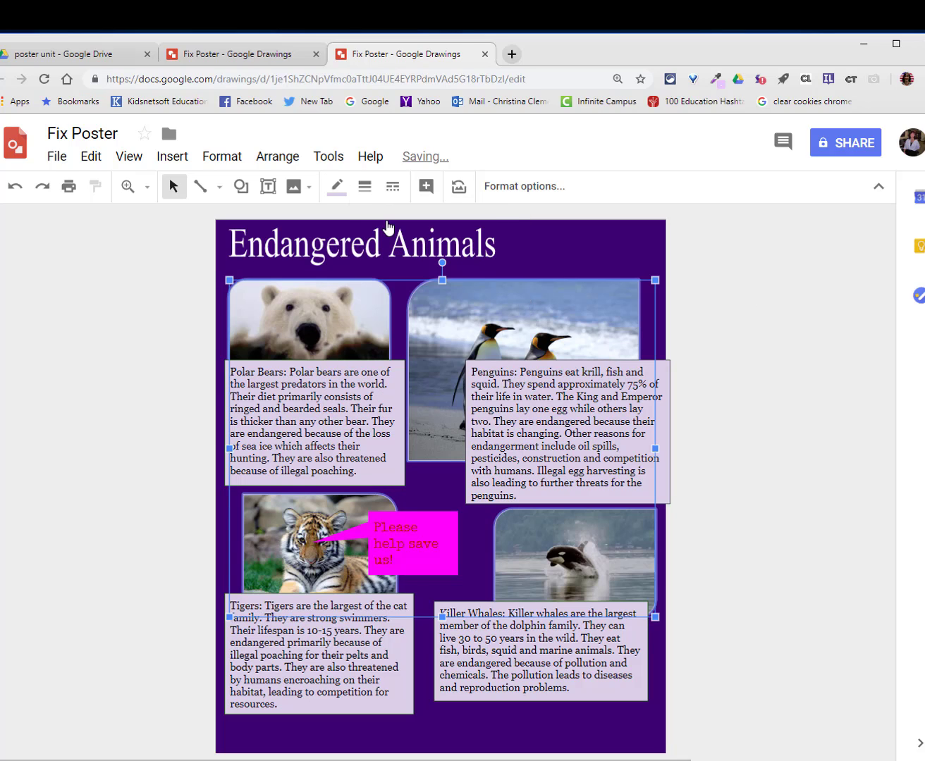
left_click(363, 188)
left_click(406, 314)
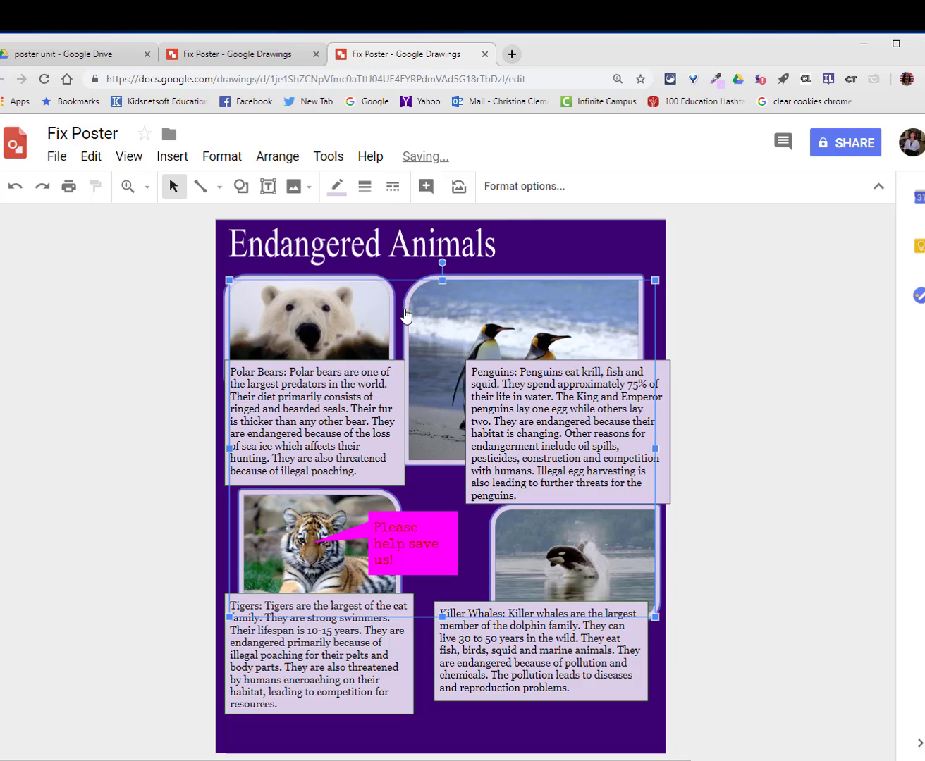
left_click(364, 188)
left_click(390, 217)
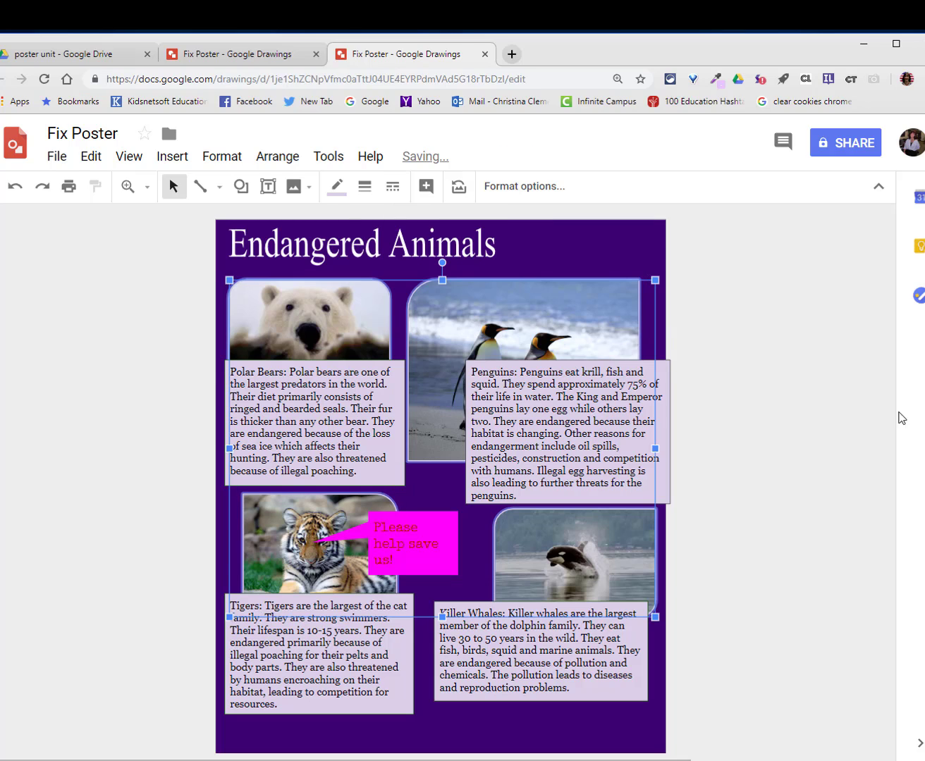
left_click(794, 458)
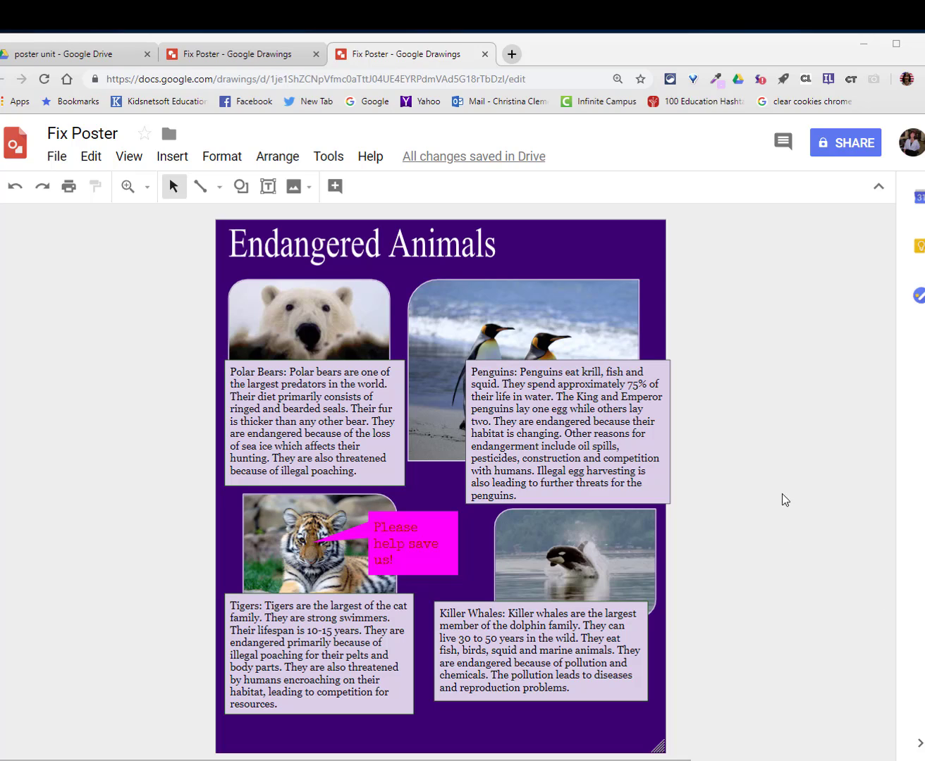
Drag the penguin photo's bottom-left corner inward to make it narrower and shorter
left_click(294, 315)
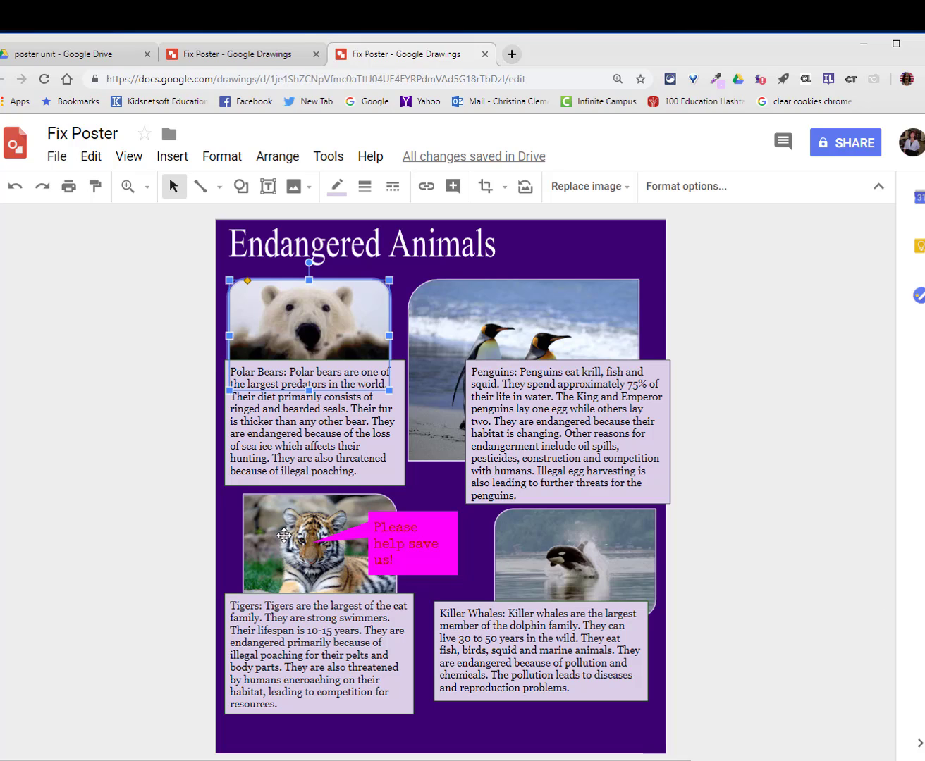
left_click(551, 300)
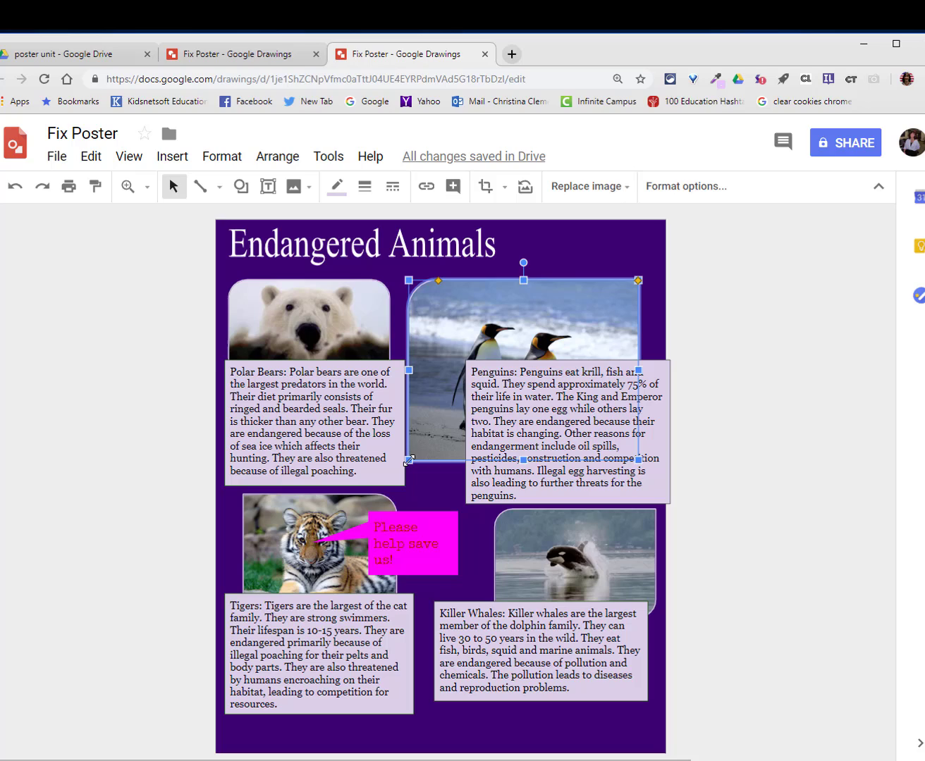
left_click_drag(410, 461, 458, 420)
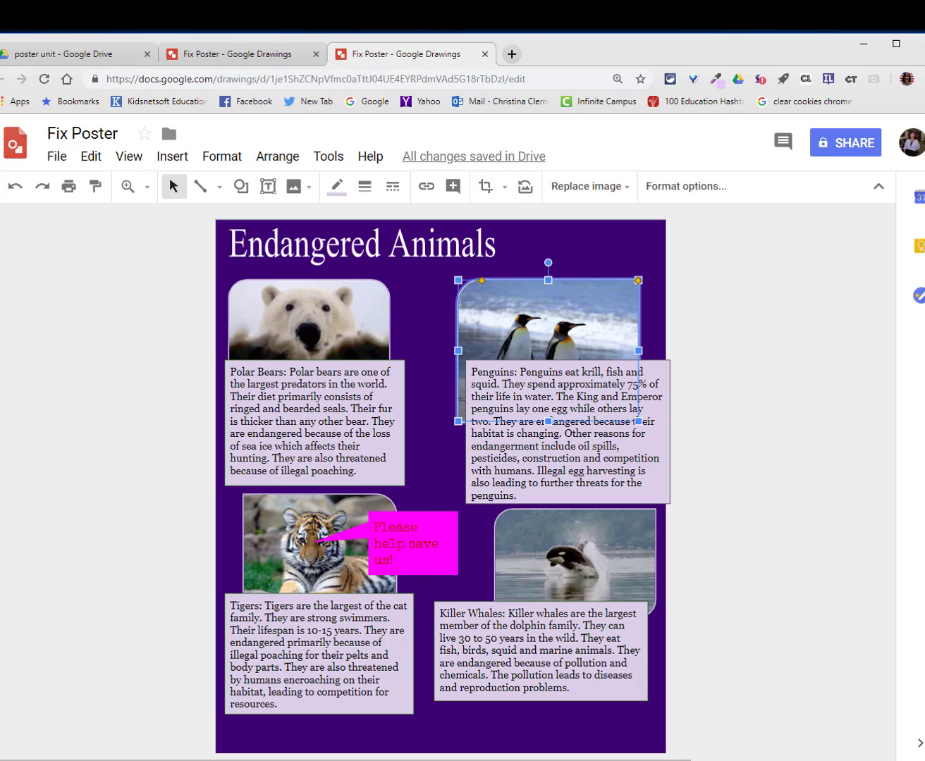
Fill the "Please help save us!" callout with pale yellow
left_click(438, 516)
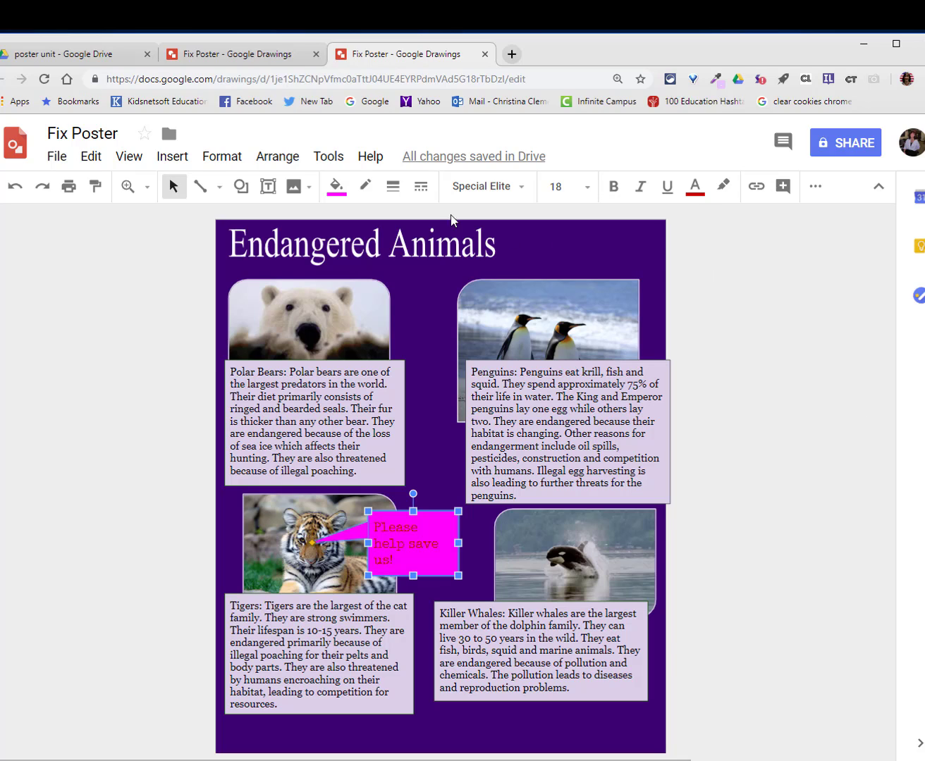
left_click(336, 187)
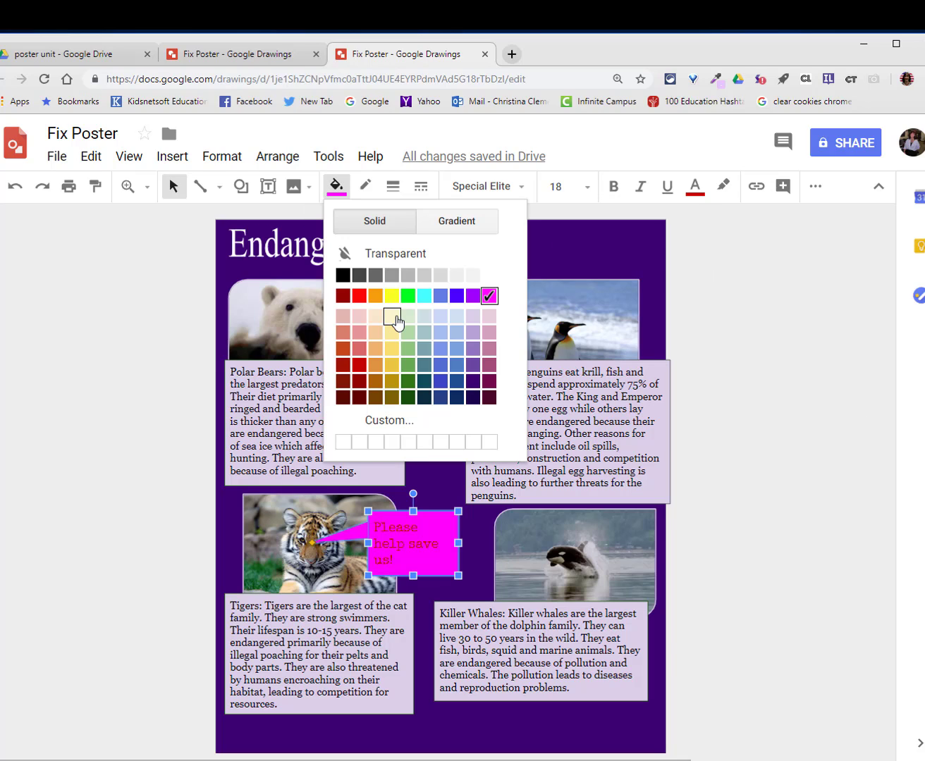
left_click(393, 316)
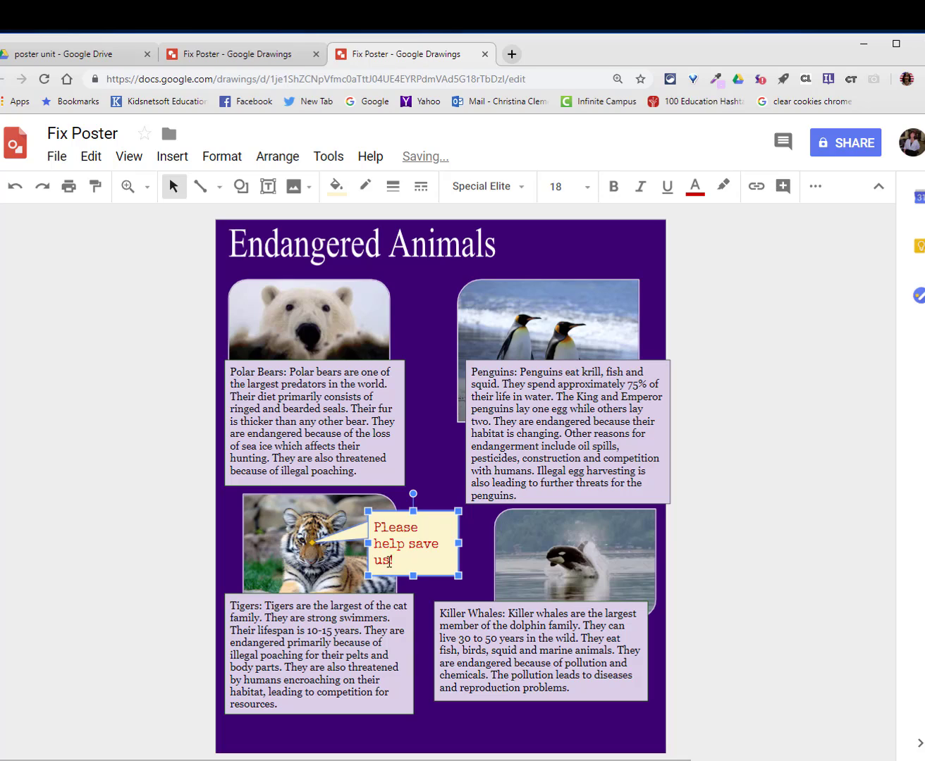
Recolour the callout's text dark purple, after first trying black
left_click_drag(391, 562, 370, 527)
left_click(694, 188)
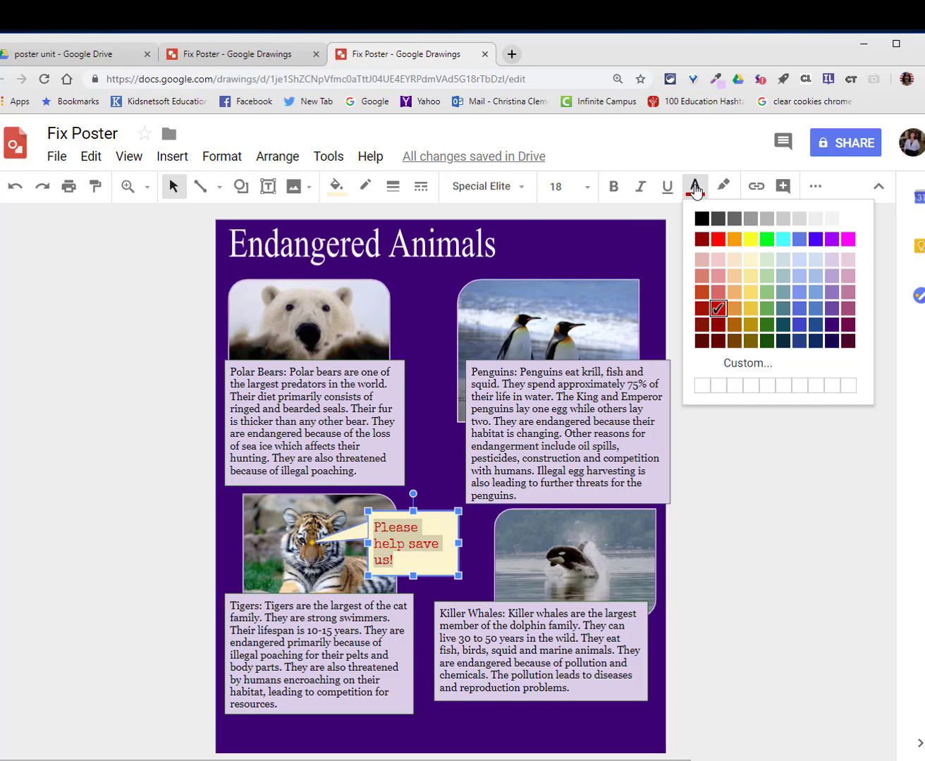
left_click(699, 216)
left_click(778, 471)
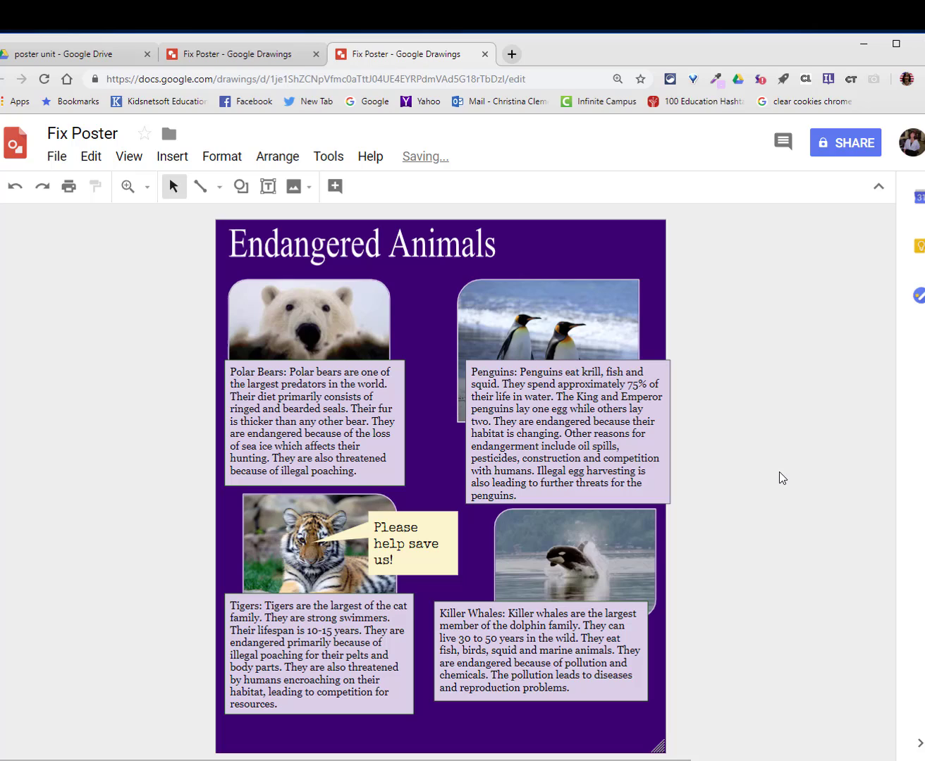
triple_click(405, 557)
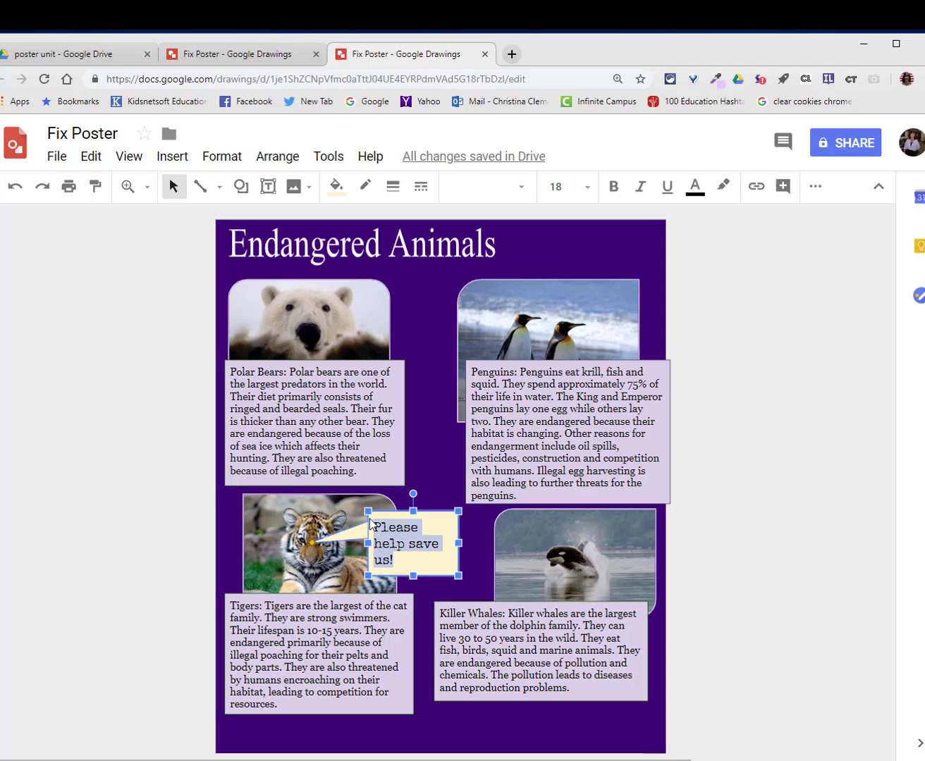
left_click(694, 187)
left_click(833, 326)
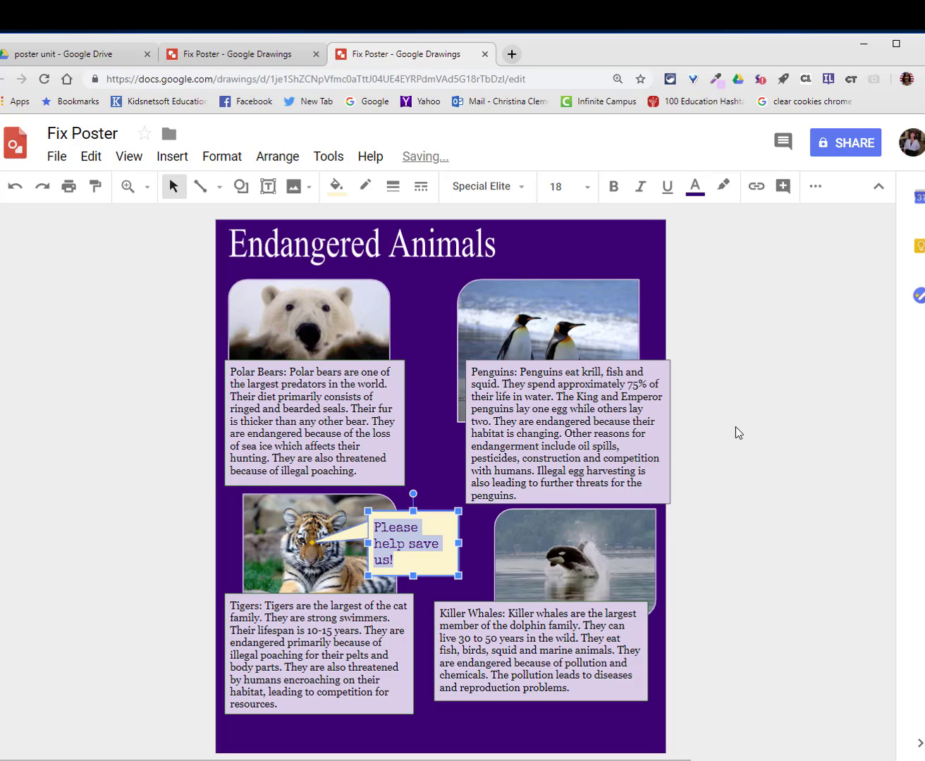
left_click(765, 396)
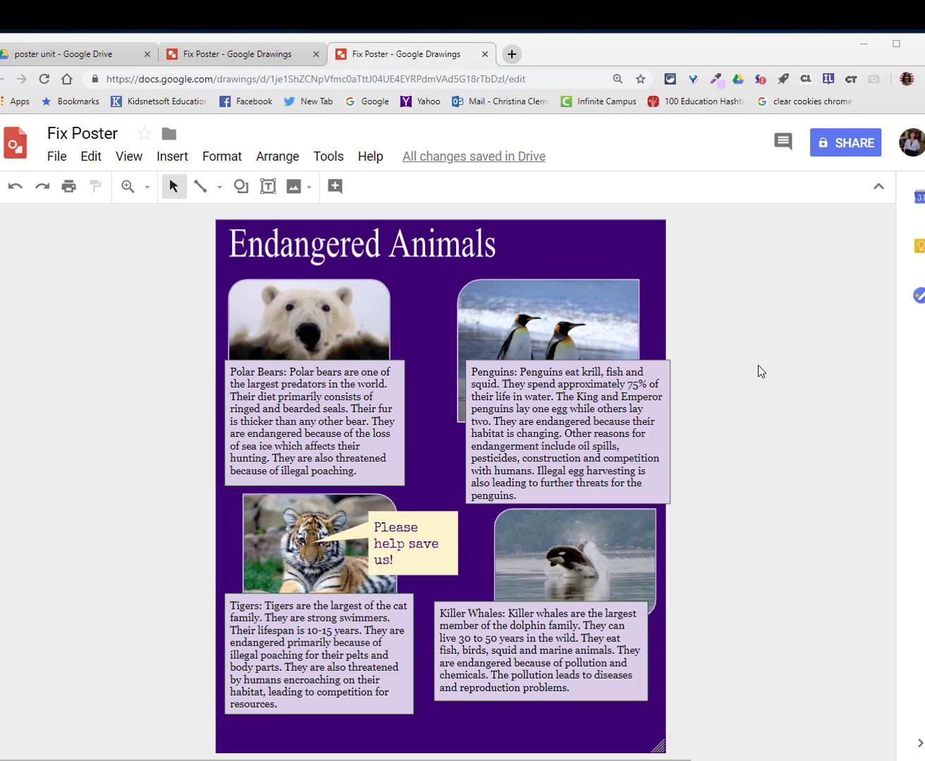
Lower the Killer Whales text box and place the whale photo just above it
left_click_drag(575, 556, 567, 569)
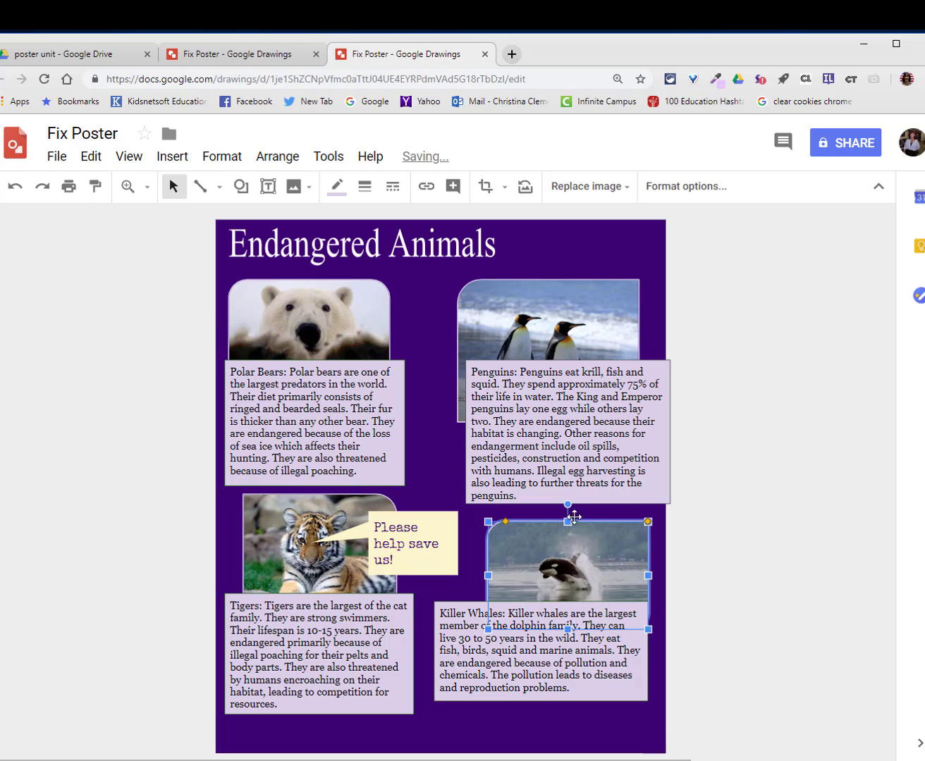
left_click_drag(467, 602, 474, 633)
left_click_drag(605, 542, 610, 546)
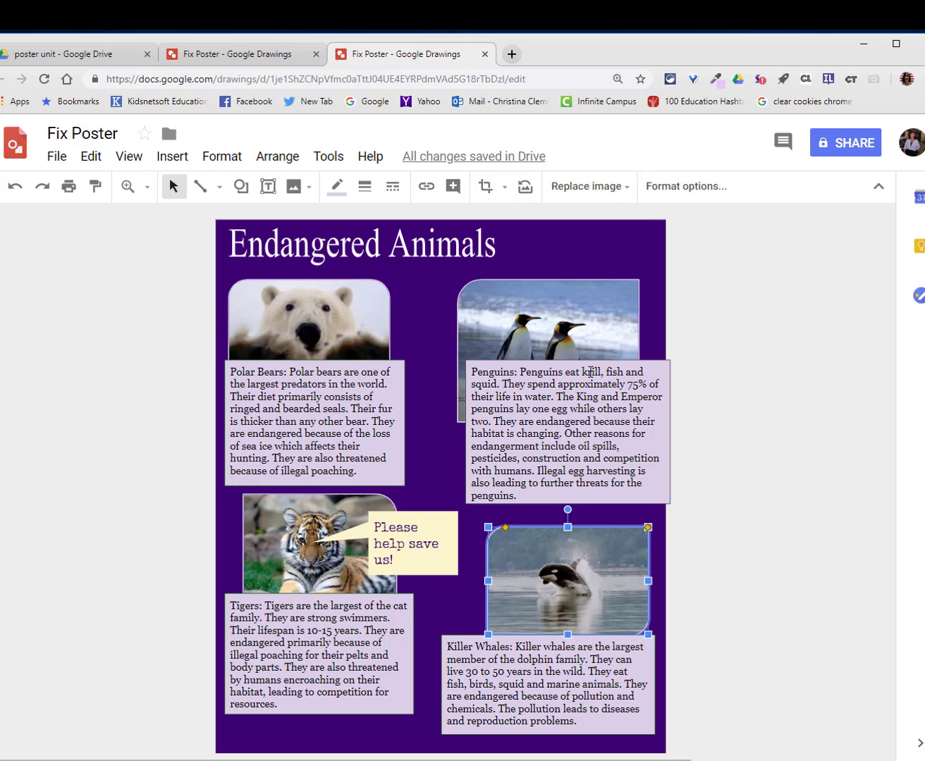
Lower the Tigers text box and reposition the tiger photo just above it
left_click_drag(294, 596, 300, 618)
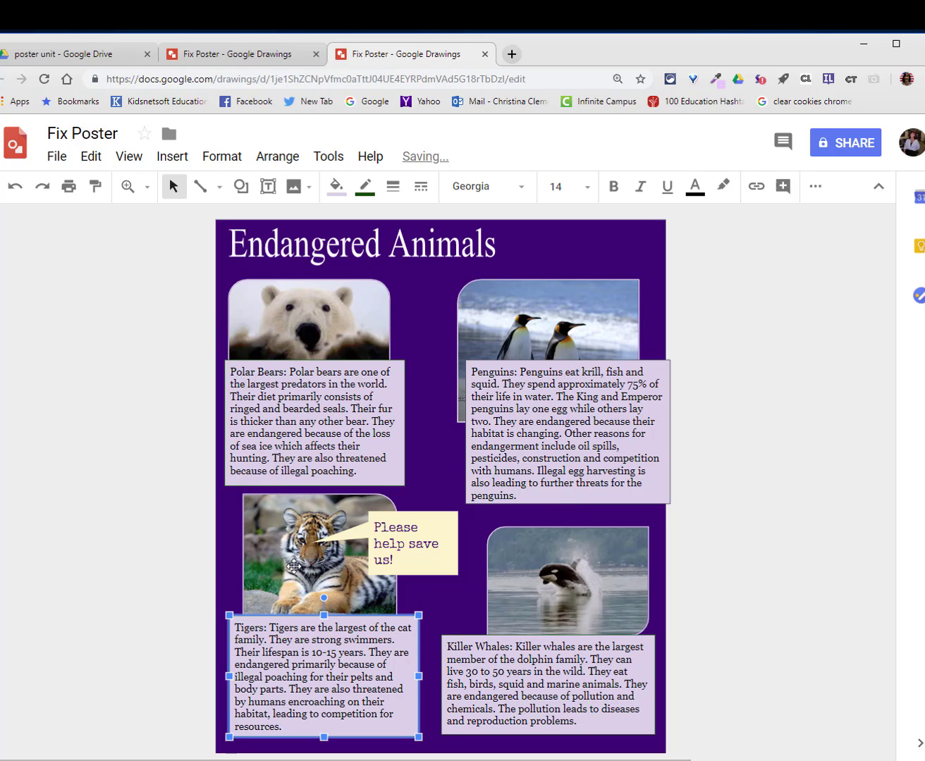
left_click_drag(294, 566, 277, 581)
left_click(396, 621)
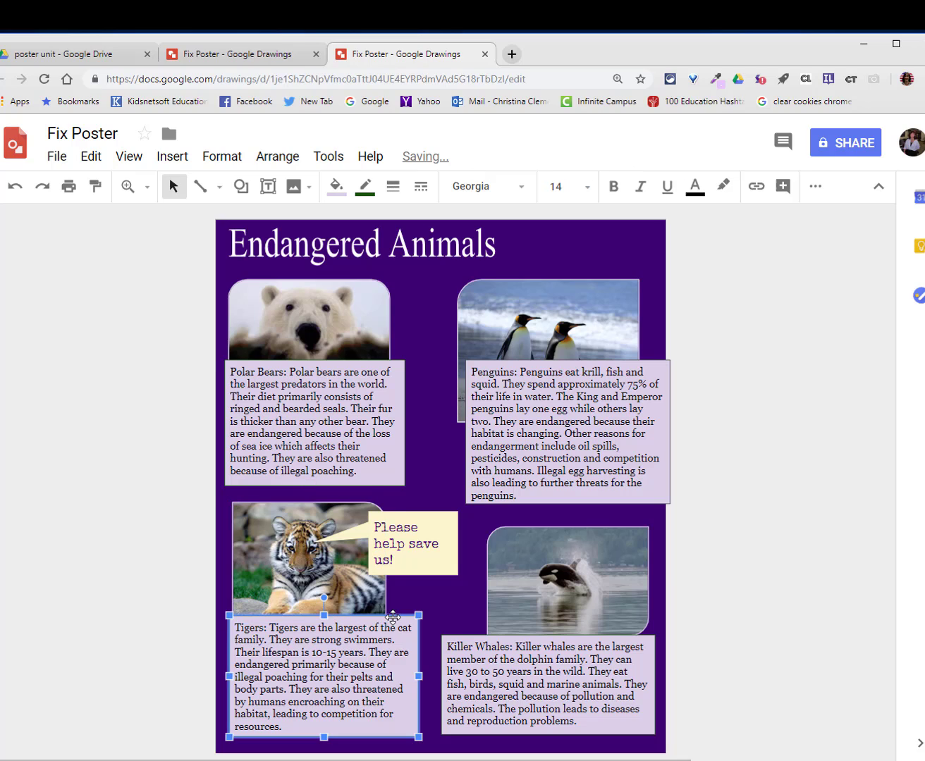
left_click_drag(394, 621, 390, 629)
left_click(778, 558)
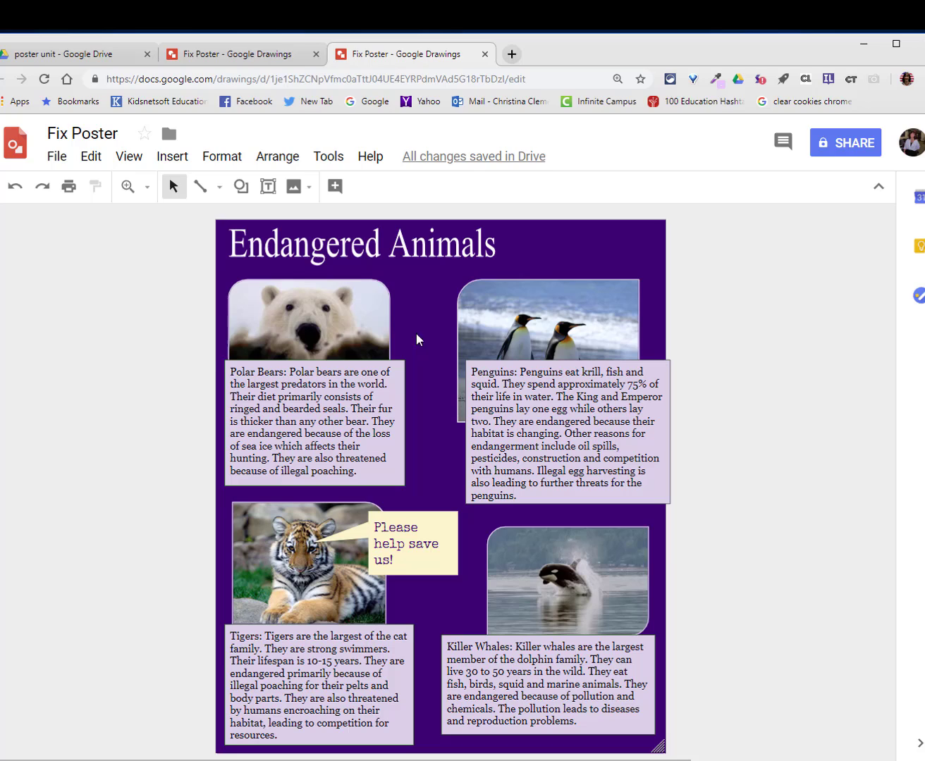
Left-align the polar bear and tiger photos with their text boxes
left_click(345, 345)
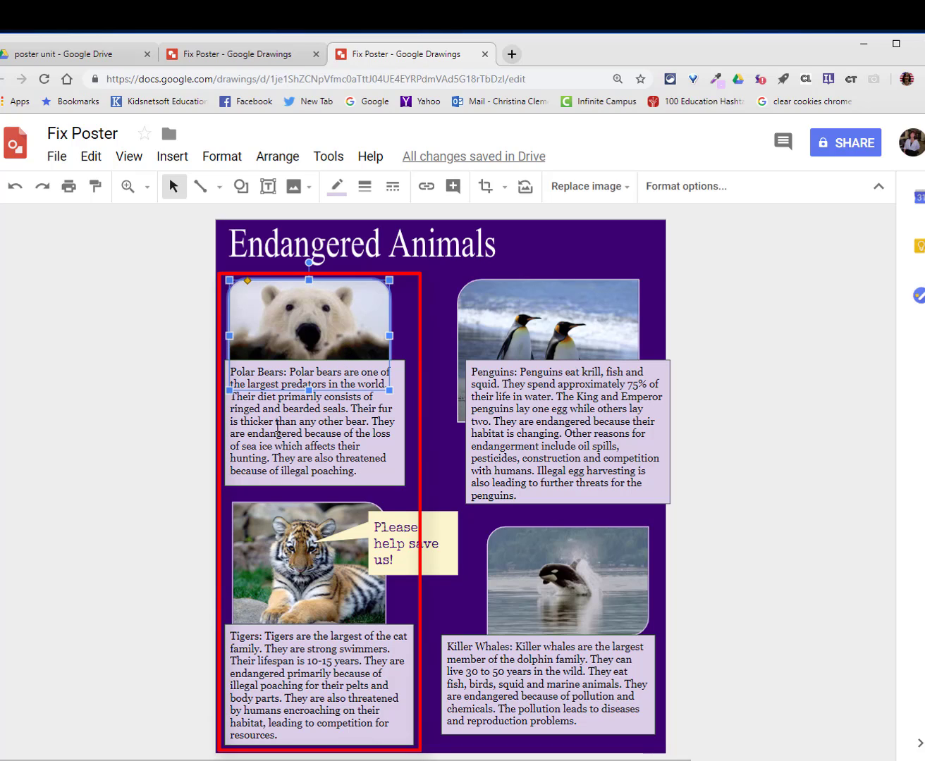
left_click(307, 423, "shift")
left_click(302, 582, "shift")
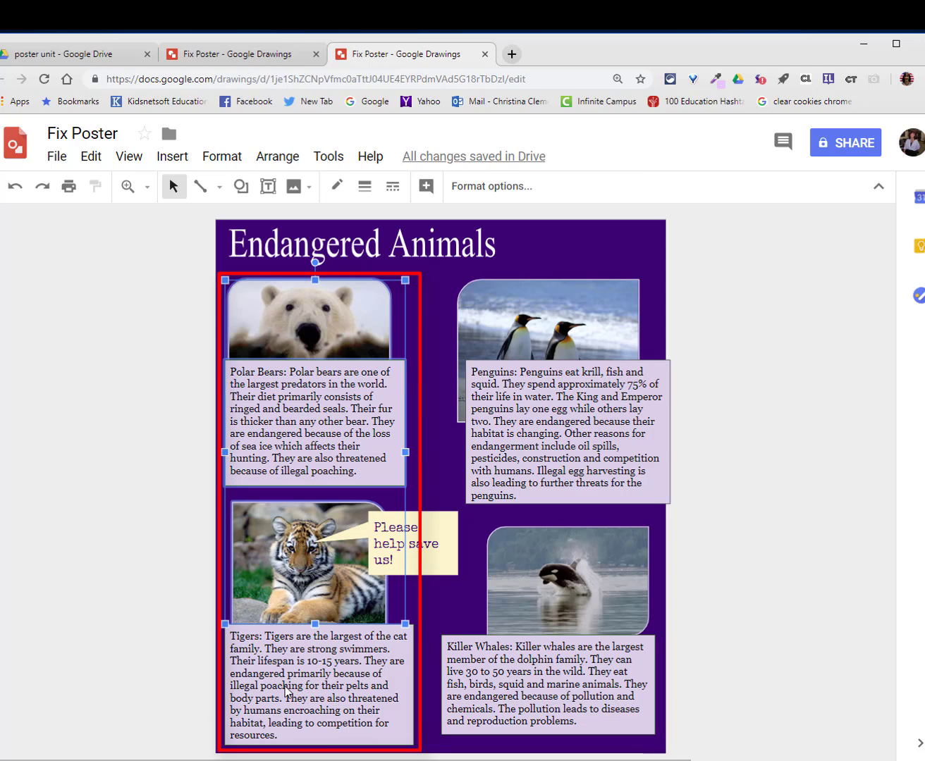
left_click(288, 690, "shift")
left_click(280, 158)
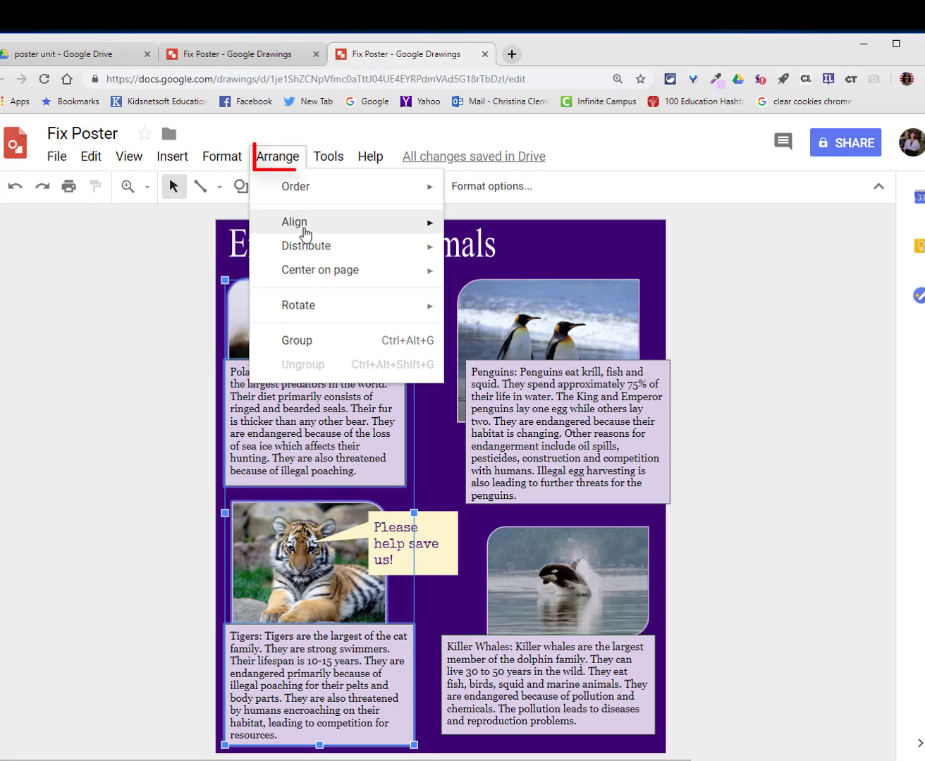
mouse_move(376, 228)
left_click(479, 233)
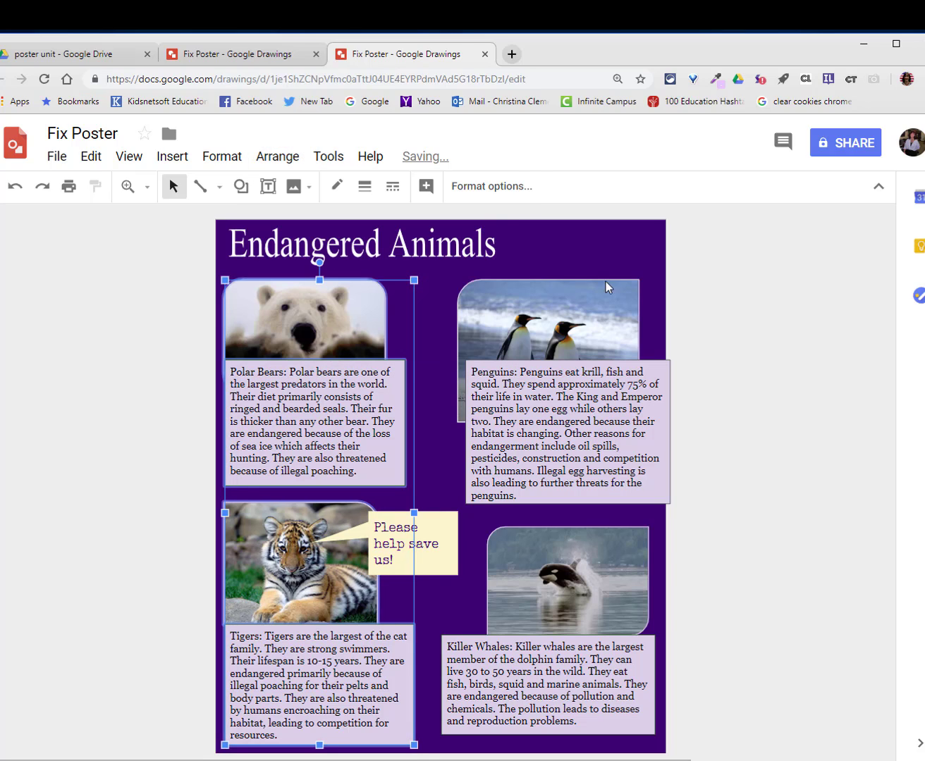
left_click(807, 580)
Right-align the penguin and killer whale photos and texts, nudging them inside the poster
left_click(563, 291)
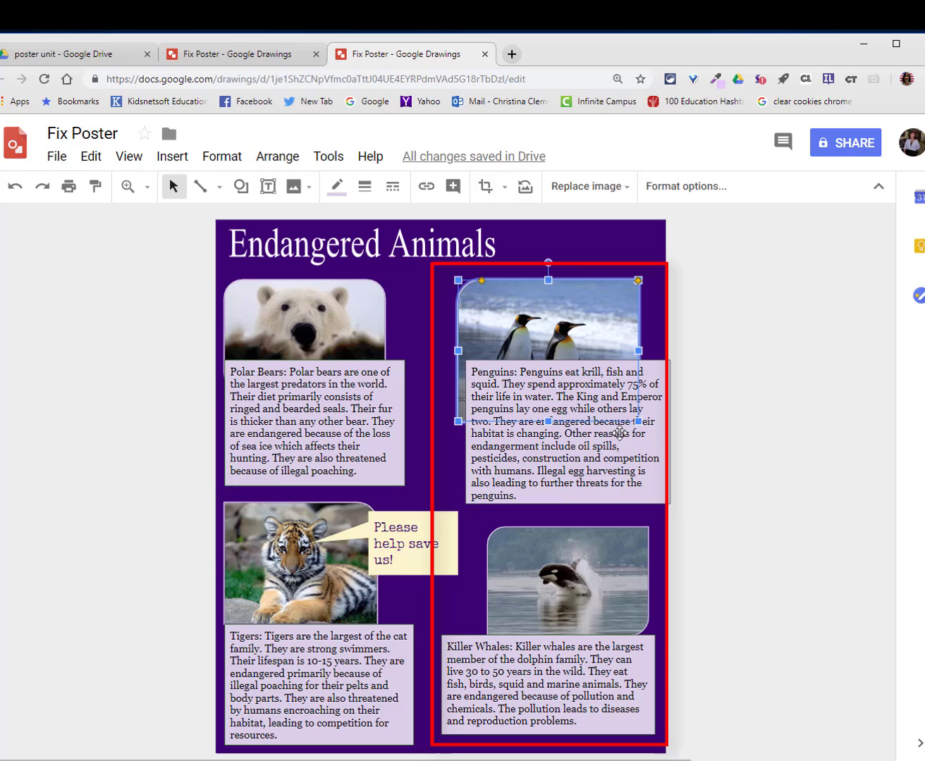
left_click(598, 462, "shift")
left_click(571, 593, "shift")
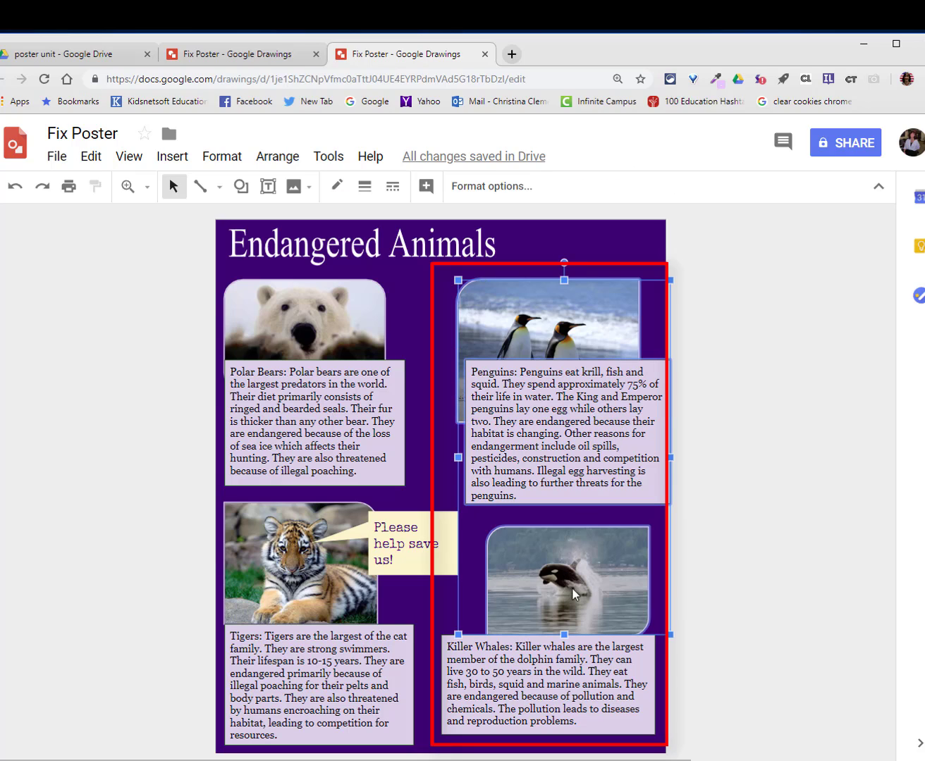
left_click(582, 695, "shift")
left_click(275, 158)
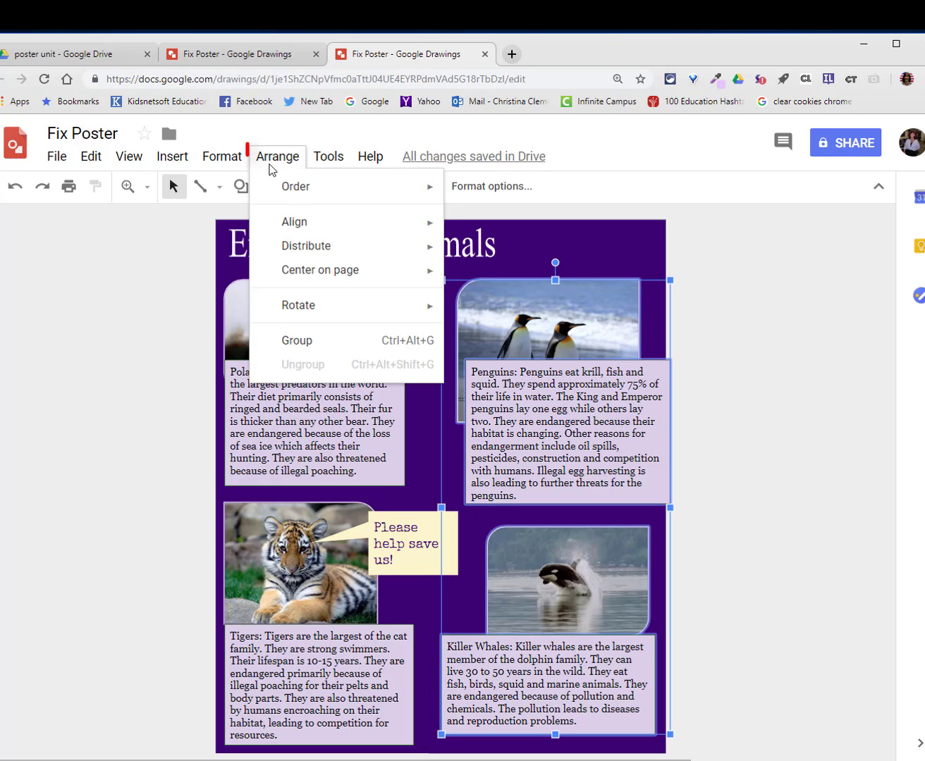
mouse_move(289, 220)
left_click(488, 275)
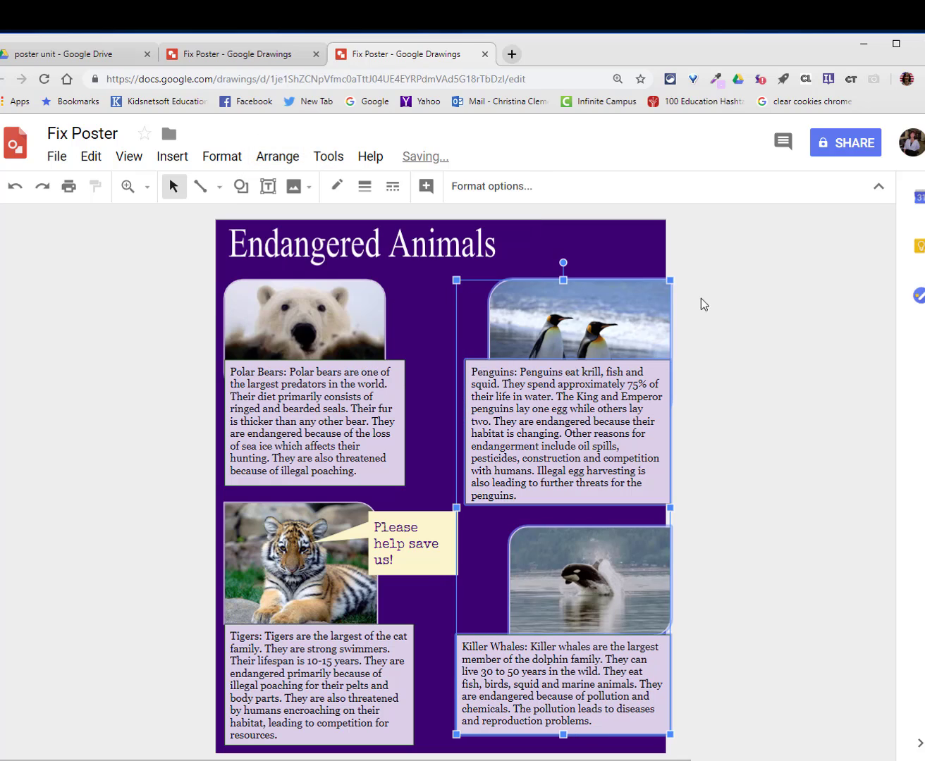
left_click_drag(614, 310, 598, 314)
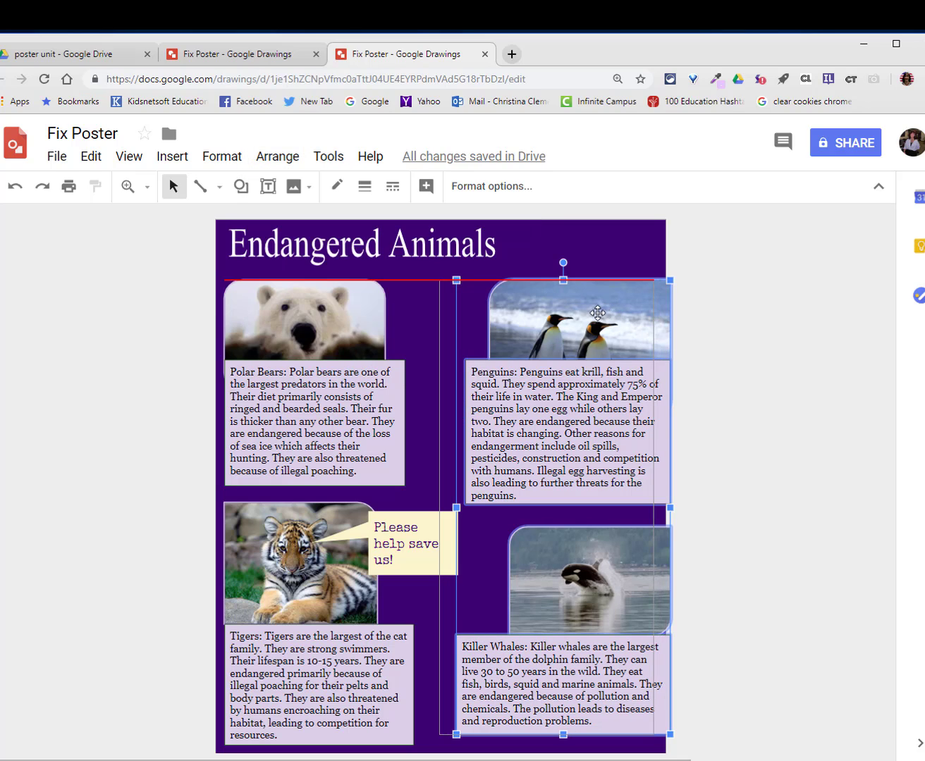
left_click(687, 480)
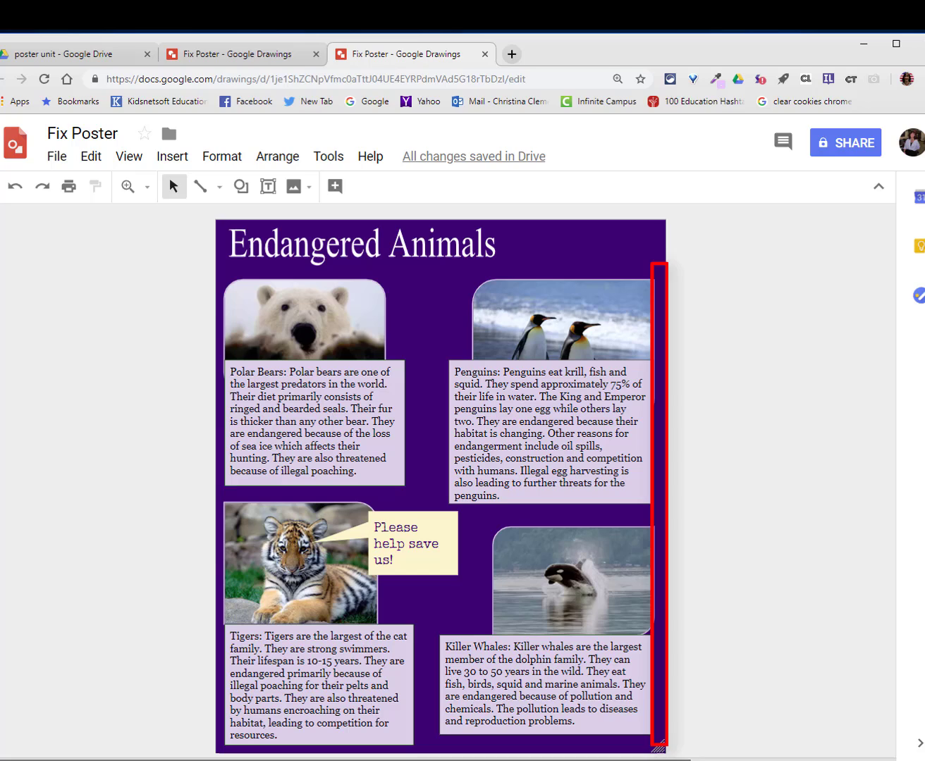
Bottom-align the Killer Whales description with the Tigers description, then lower the whale photo onto it
left_click(367, 667)
left_click(530, 673, "shift")
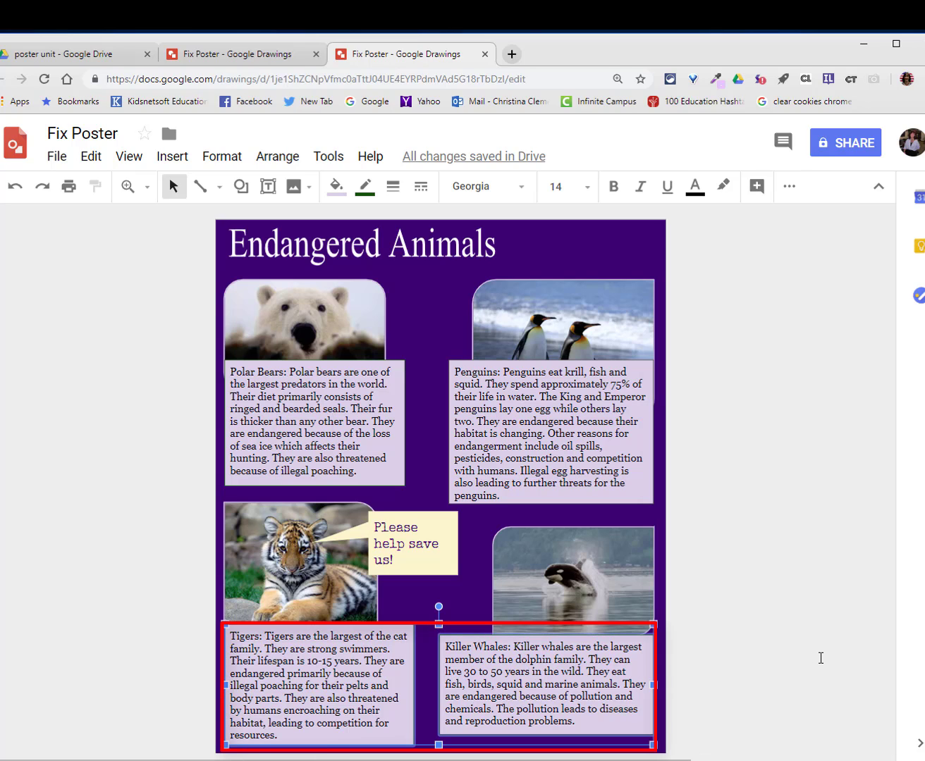
left_click(272, 159)
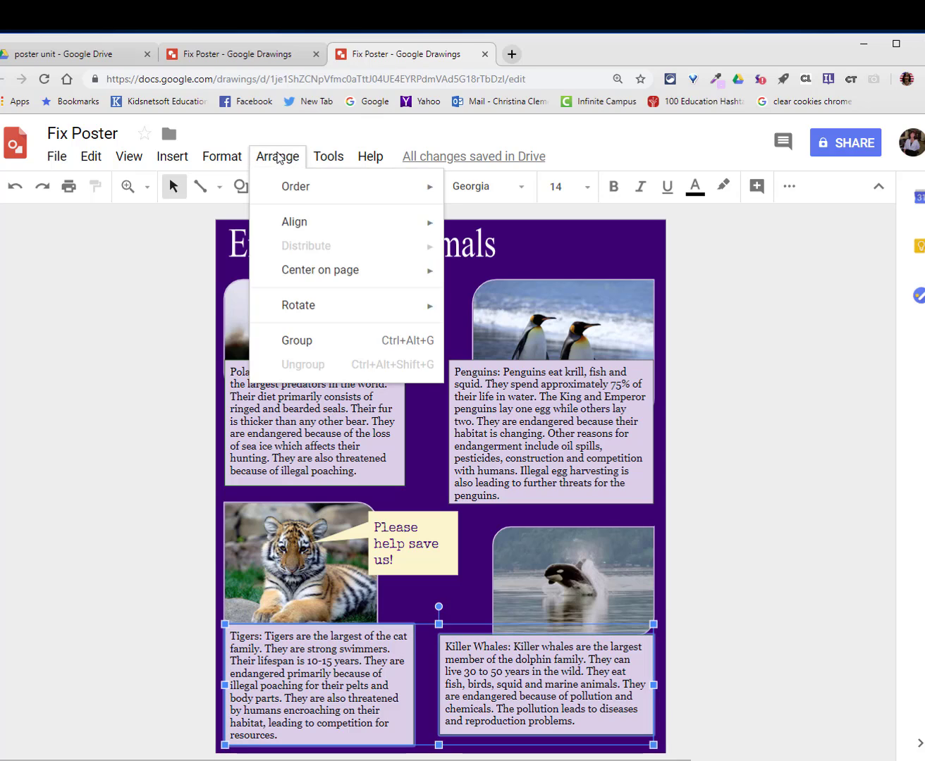
mouse_move(307, 235)
left_click(492, 359)
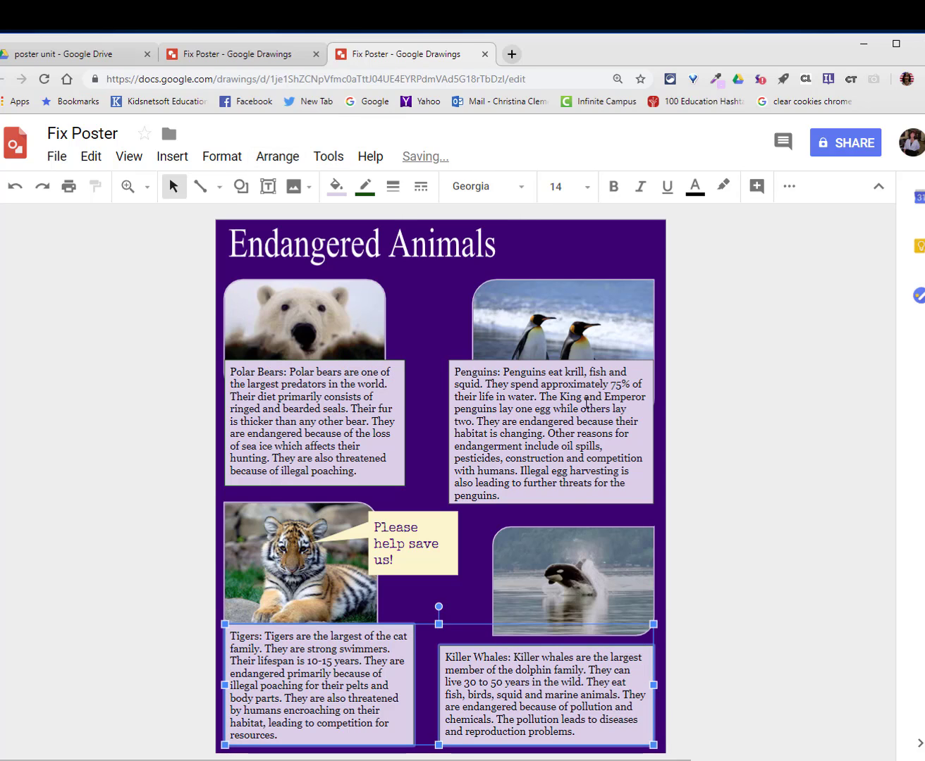
left_click_drag(593, 547, 589, 558)
left_click(843, 485)
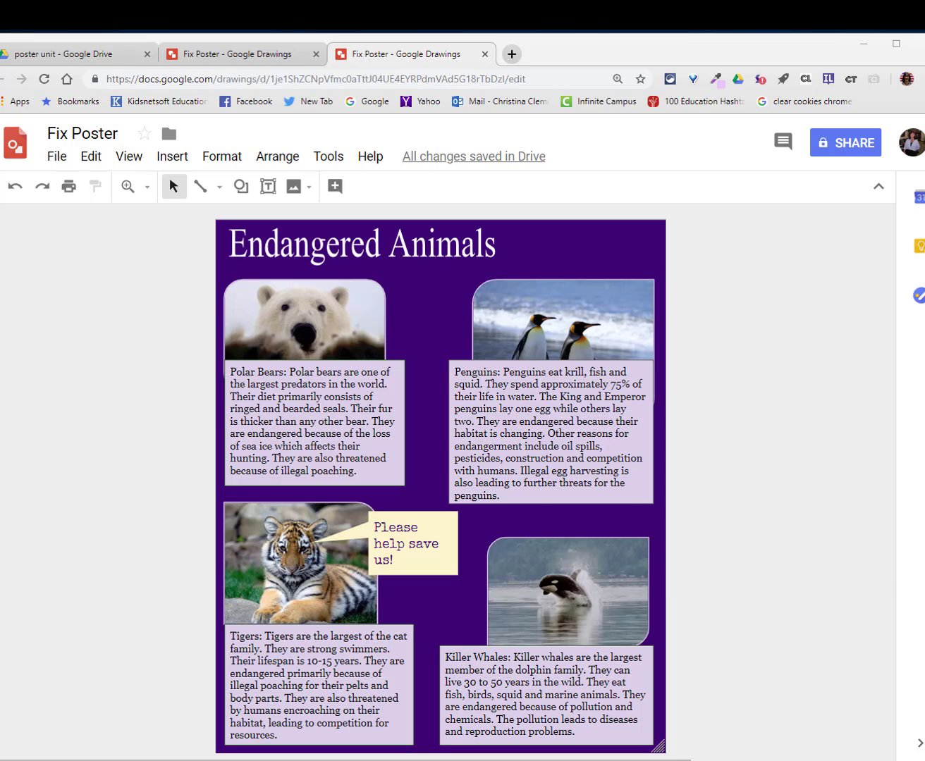
Color the Endangered Animals title light yellow
left_click(387, 254)
left_click(336, 187)
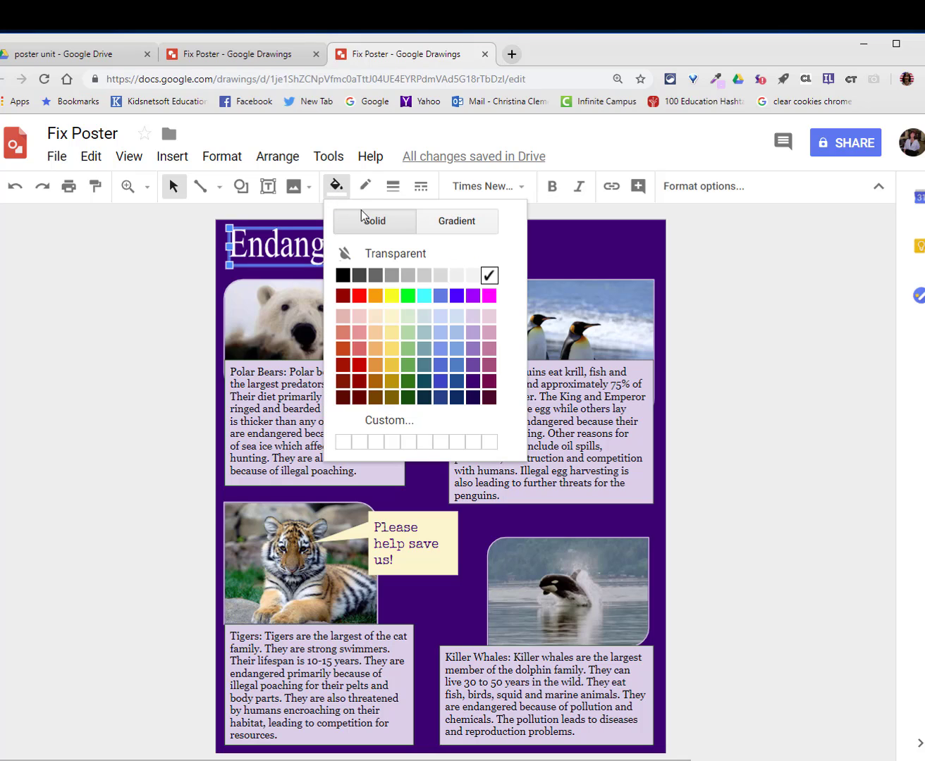
left_click(392, 316)
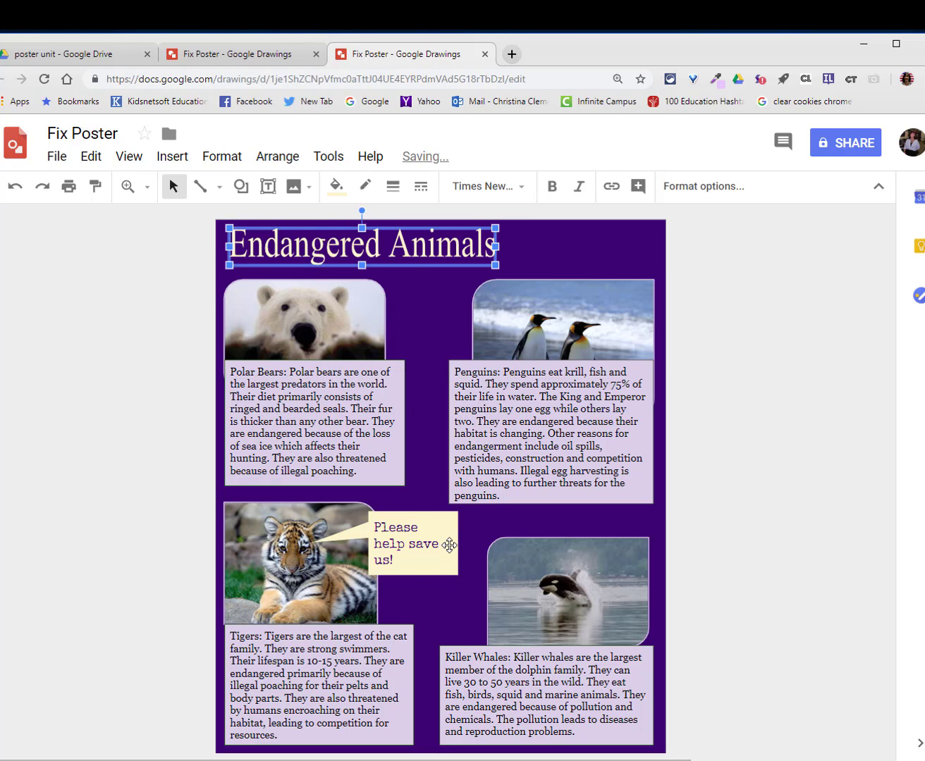
Give the selected animal photos and text boxes a light yellow border
left_click(449, 544)
left_click(543, 695)
left_click(568, 592)
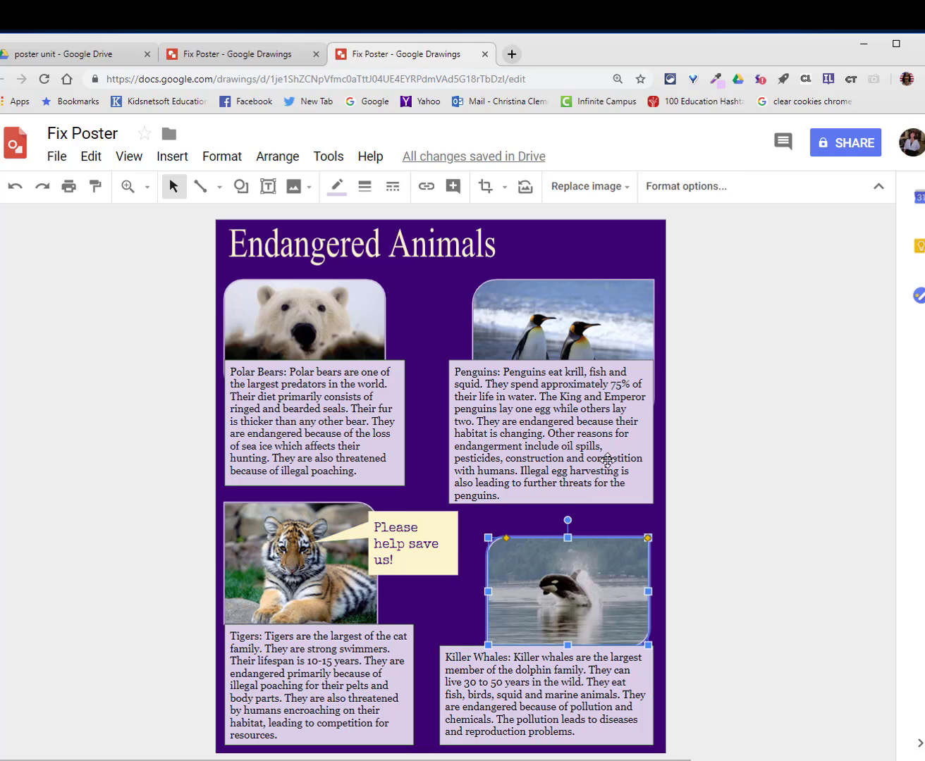
left_click(578, 366, "shift")
left_click(554, 299, "shift")
left_click(588, 607, "shift")
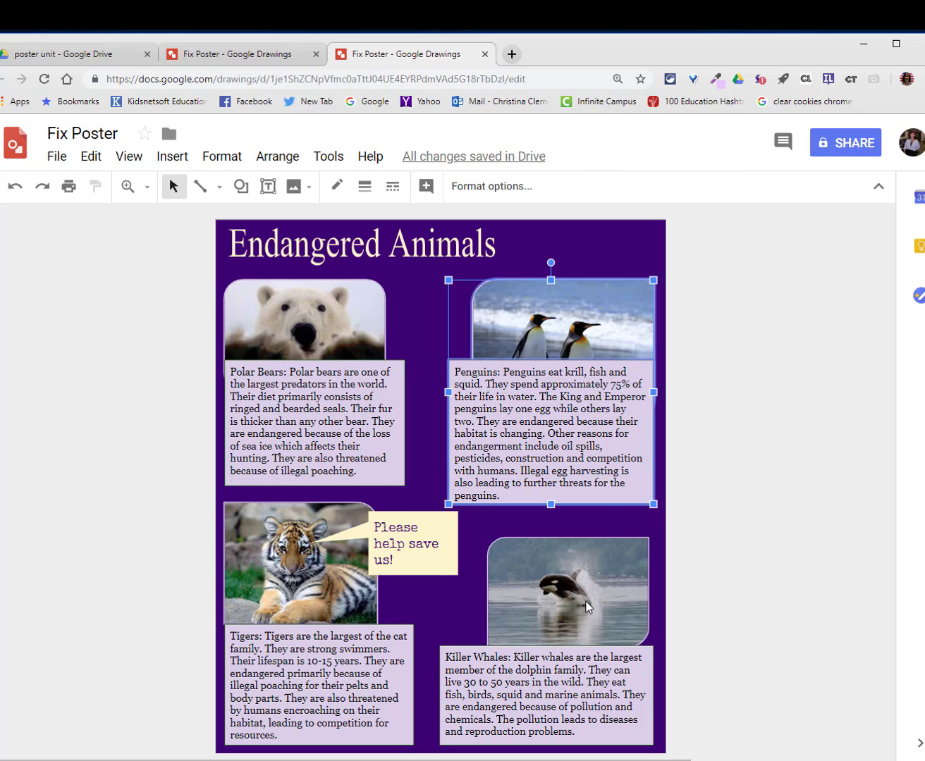
left_click(559, 699, "shift")
left_click(237, 656, "shift")
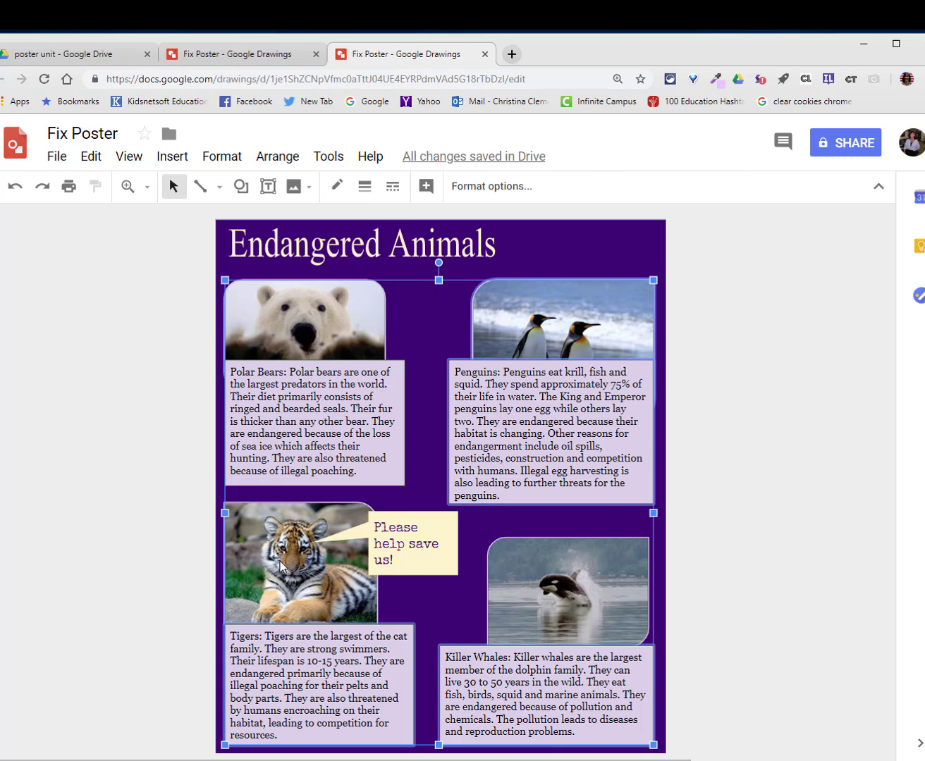
left_click(337, 186)
left_click(390, 284)
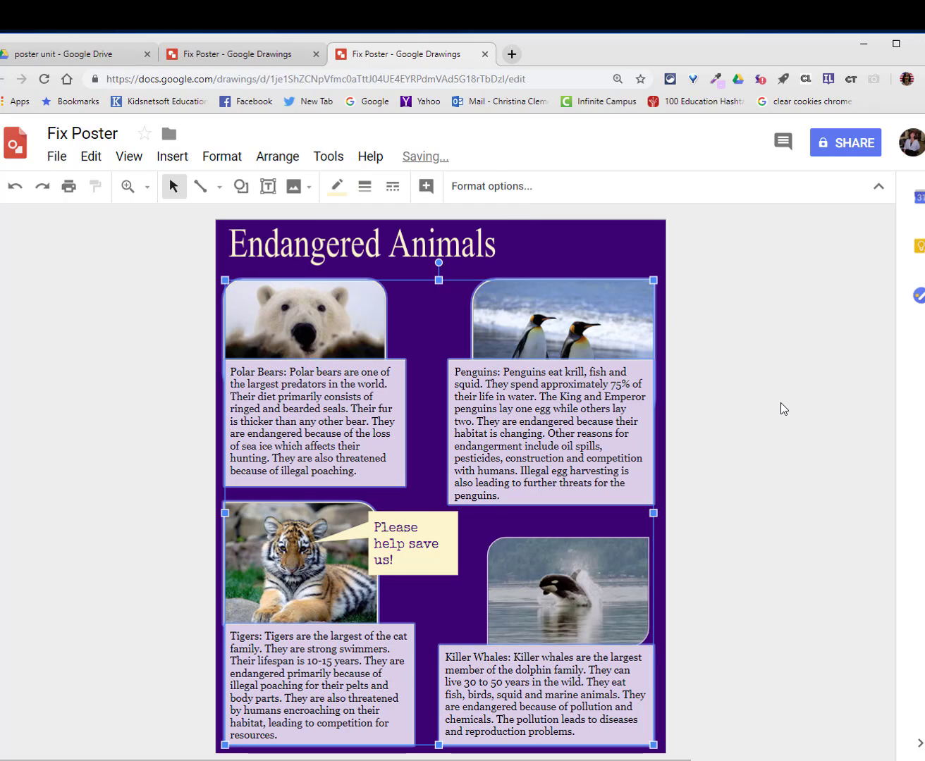
left_click(781, 408)
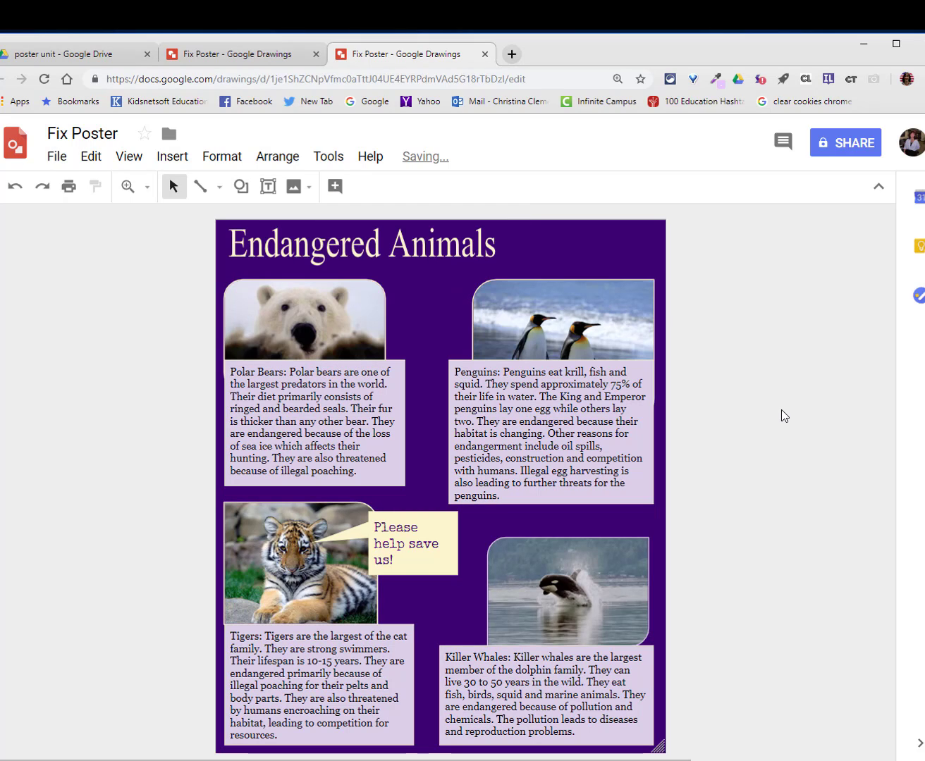
Give the Polar Bears, Penguins and Killer Whales text boxes light yellow 2px borders
left_click(316, 417)
left_click(496, 415, "shift")
left_click(576, 650, "shift")
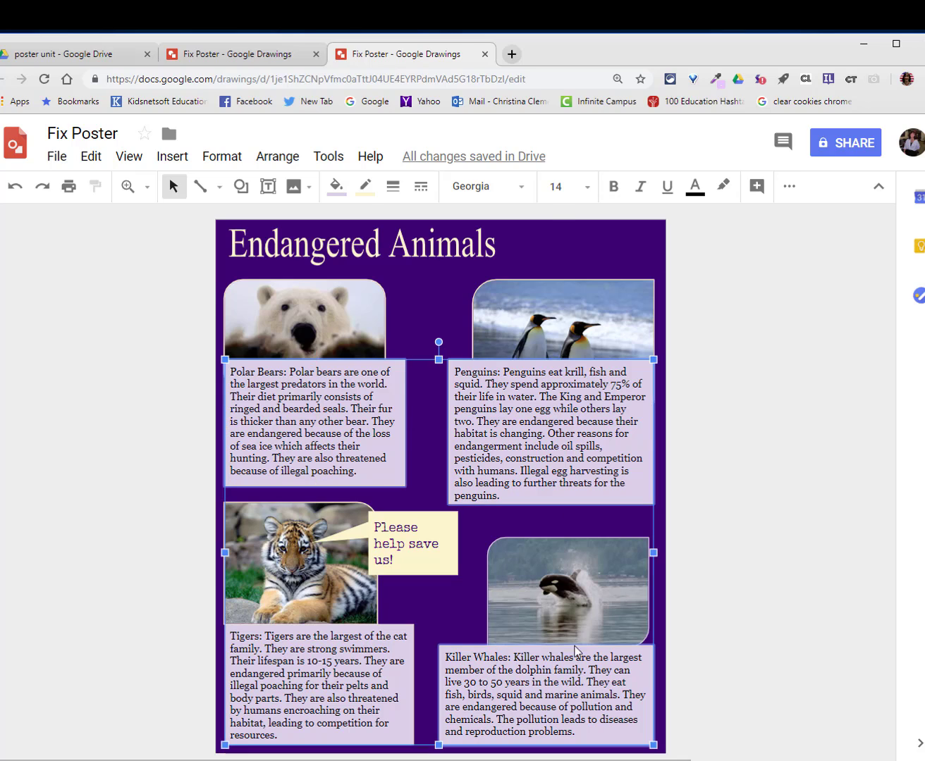
left_click(365, 187)
left_click(413, 261)
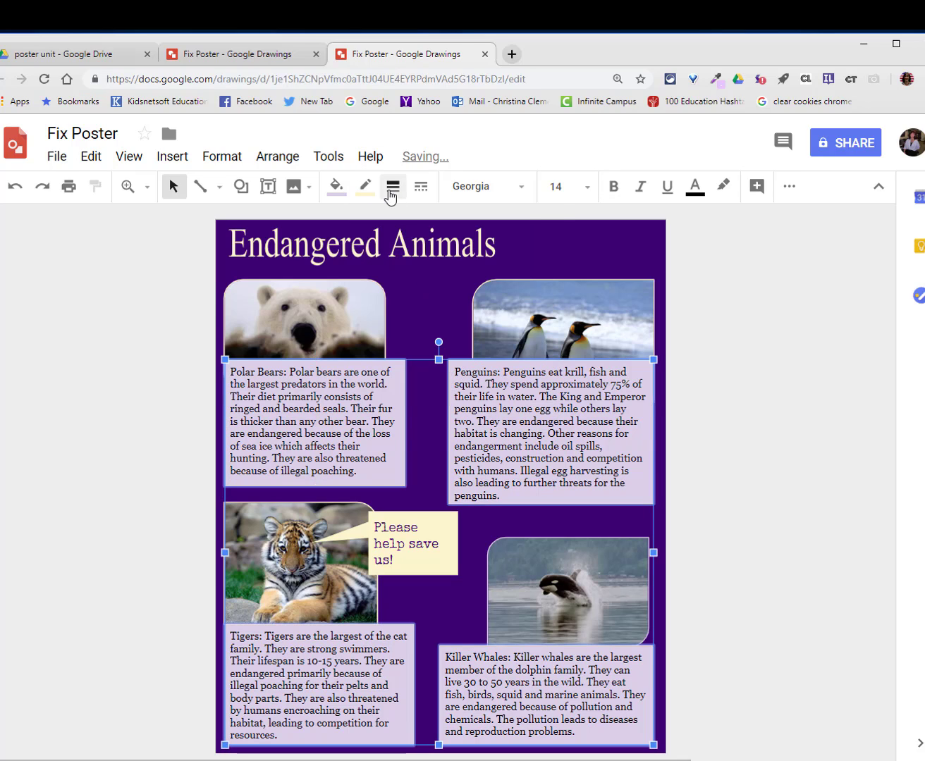
left_click(392, 186)
left_click(411, 245)
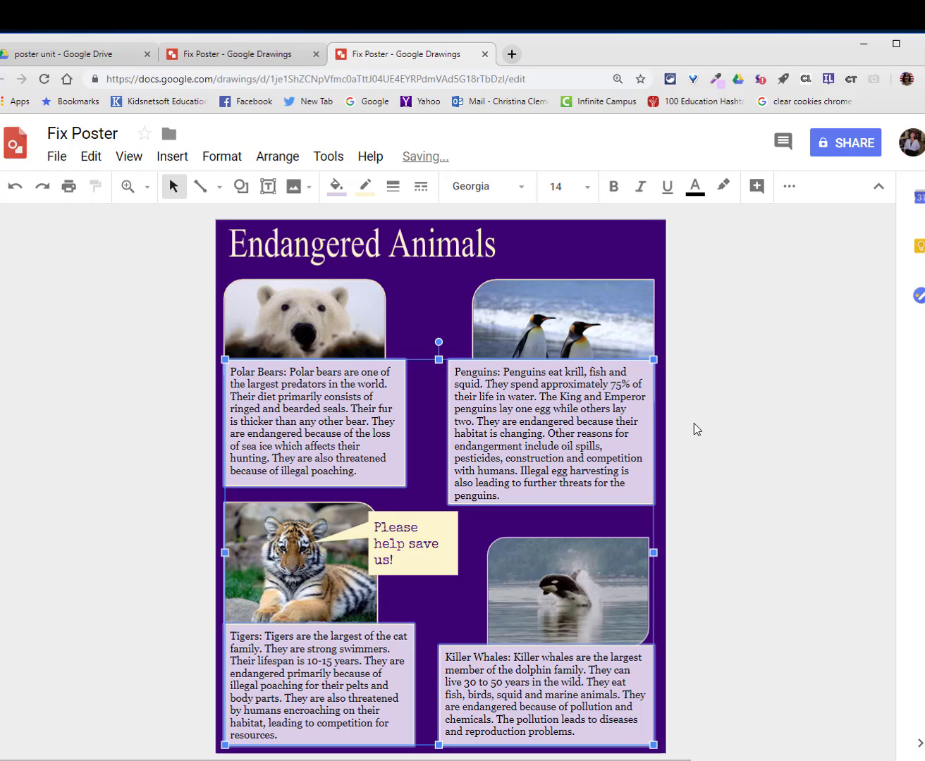
left_click(738, 419)
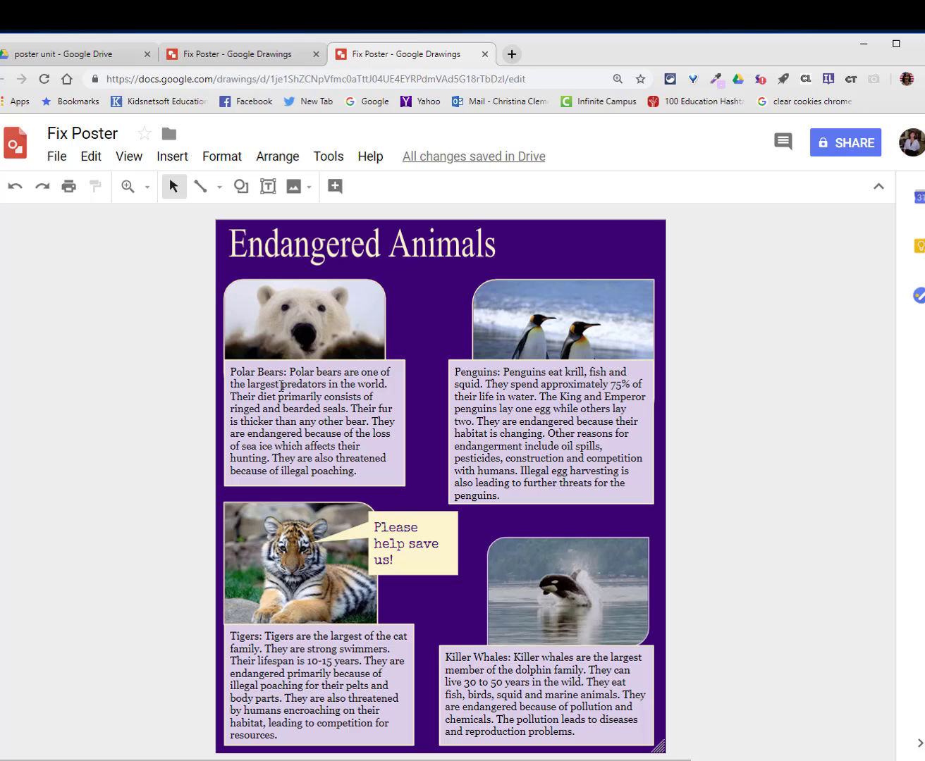
Set the Polar Bears and Penguins headings in bold Rockwell
left_click_drag(285, 370, 230, 371)
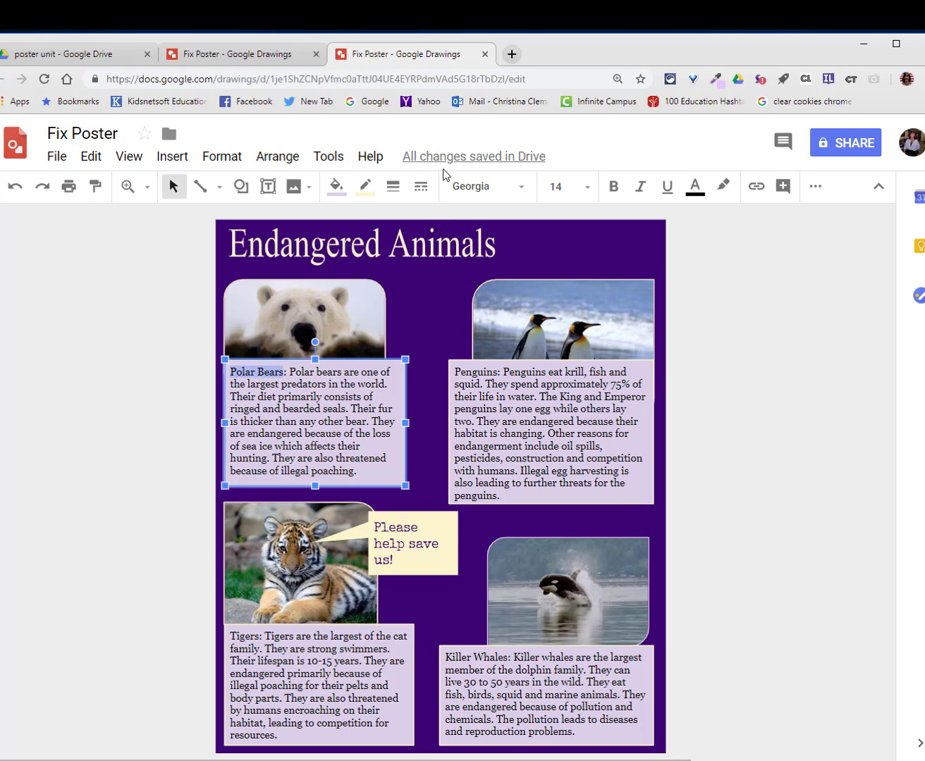
left_click(463, 188)
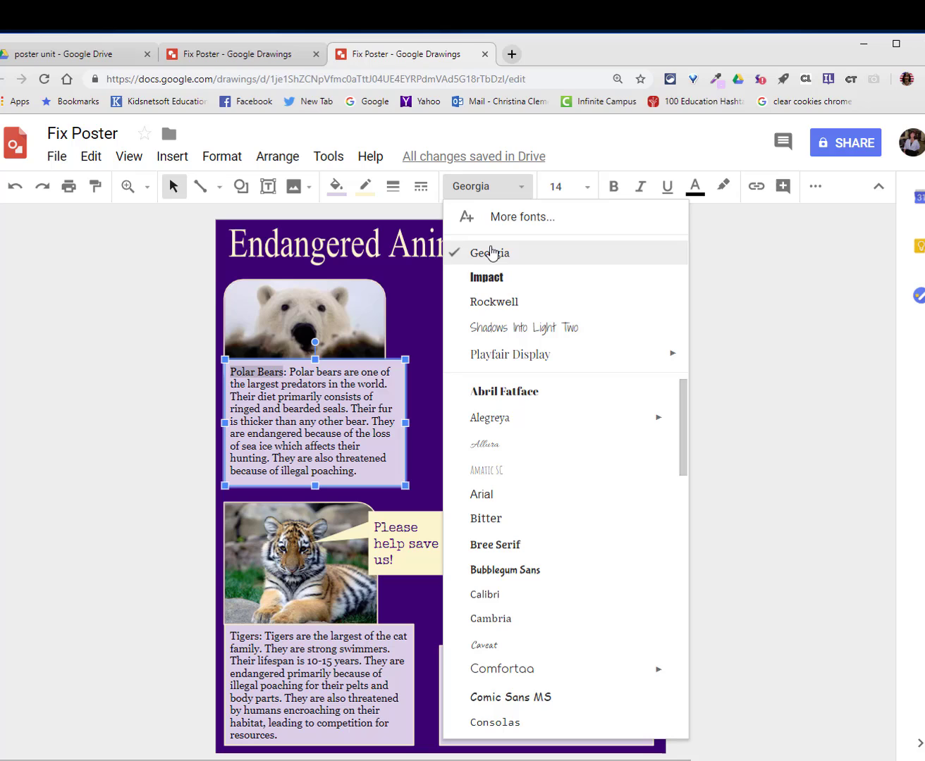
left_click(494, 302)
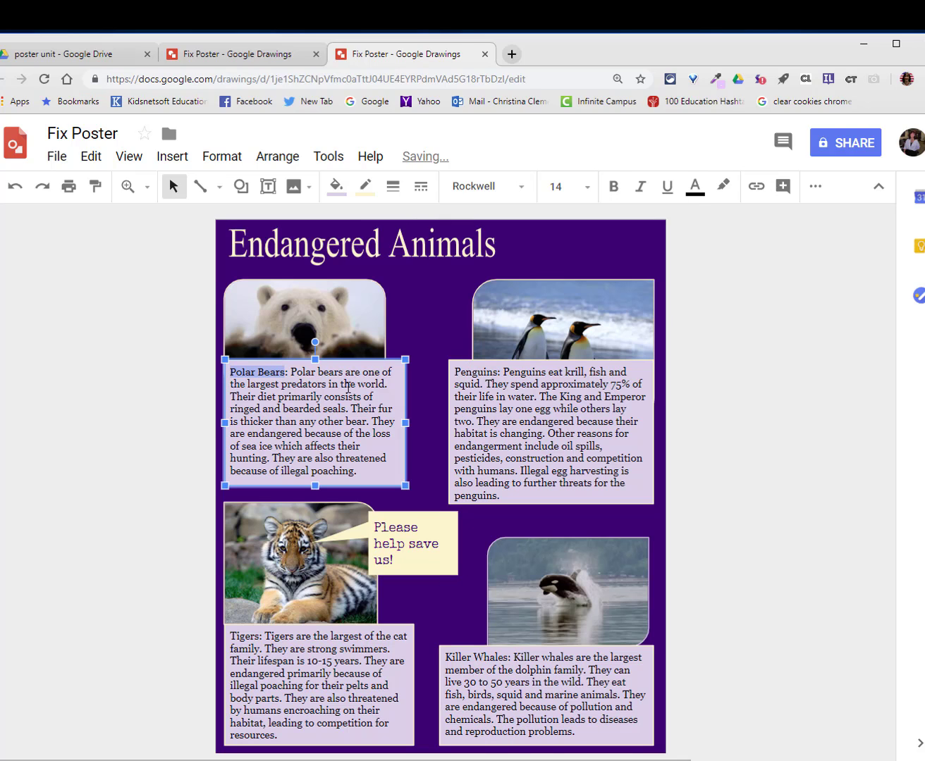
left_click(611, 187)
left_click(278, 397)
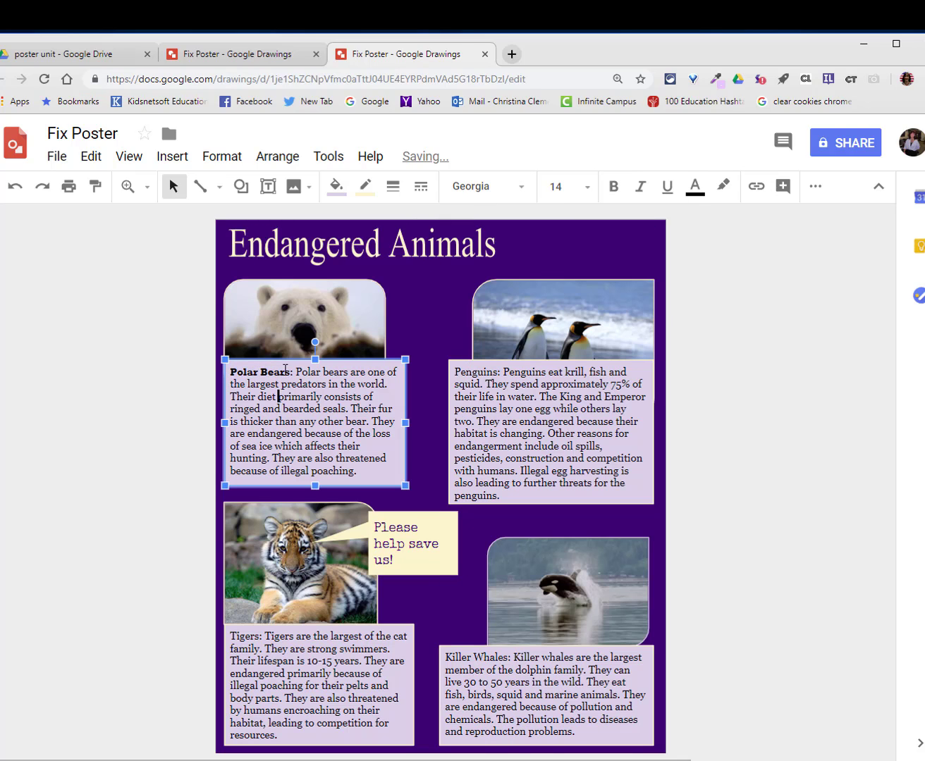
double_click(480, 372)
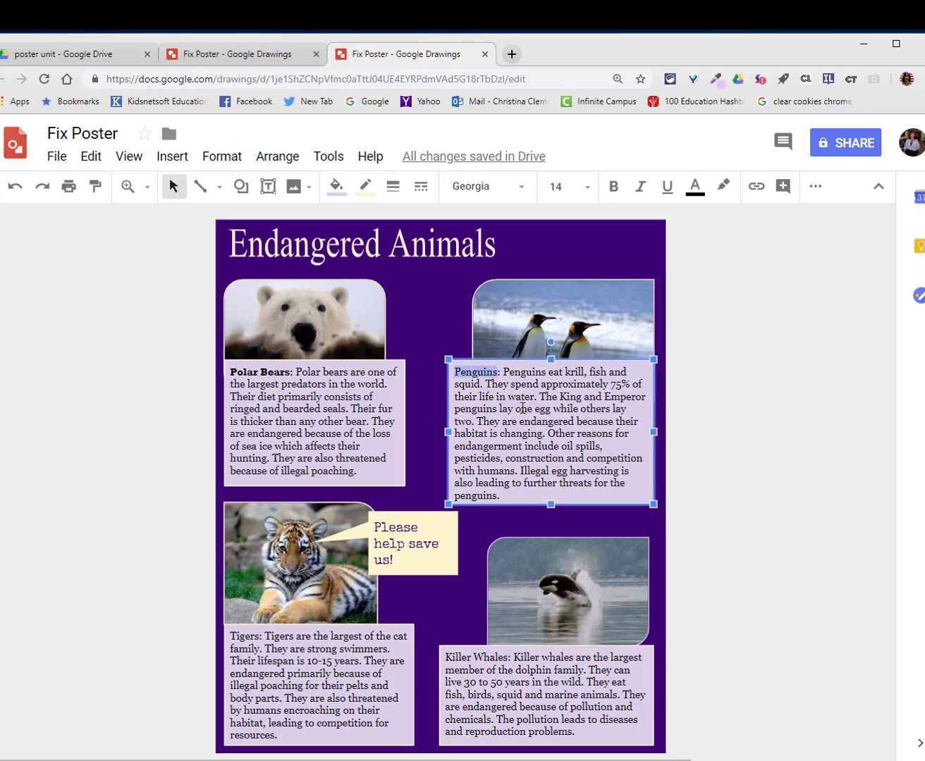
left_click(497, 186)
left_click(478, 253)
left_click(613, 186)
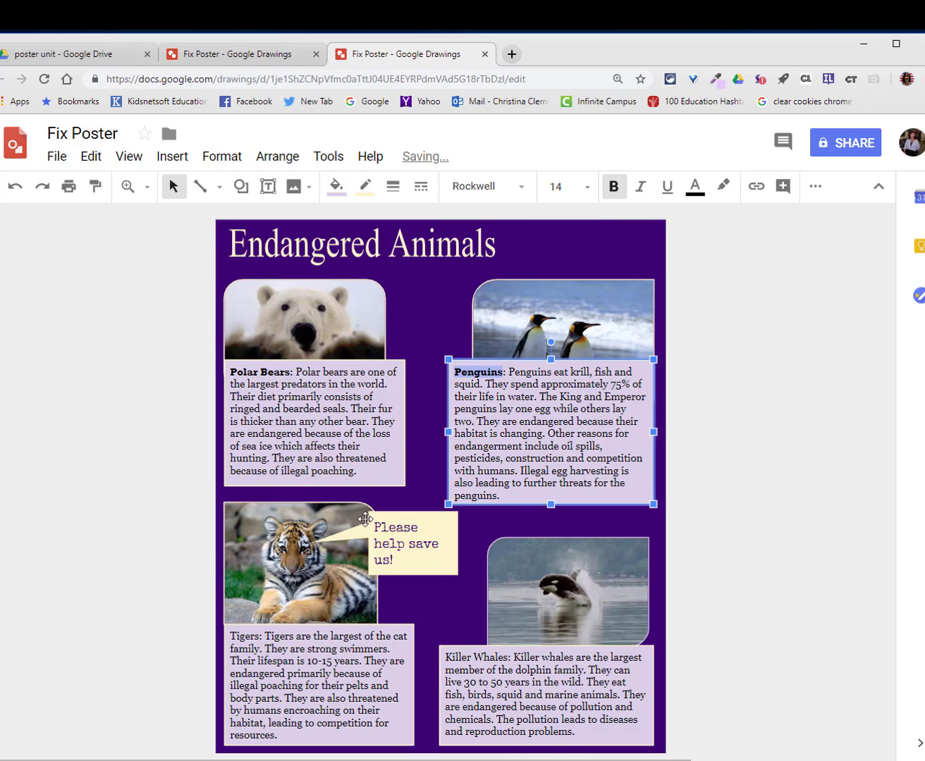
Set the Tigers and Killer Whales headings in bold Rockwell
double_click(251, 636)
left_click(492, 187)
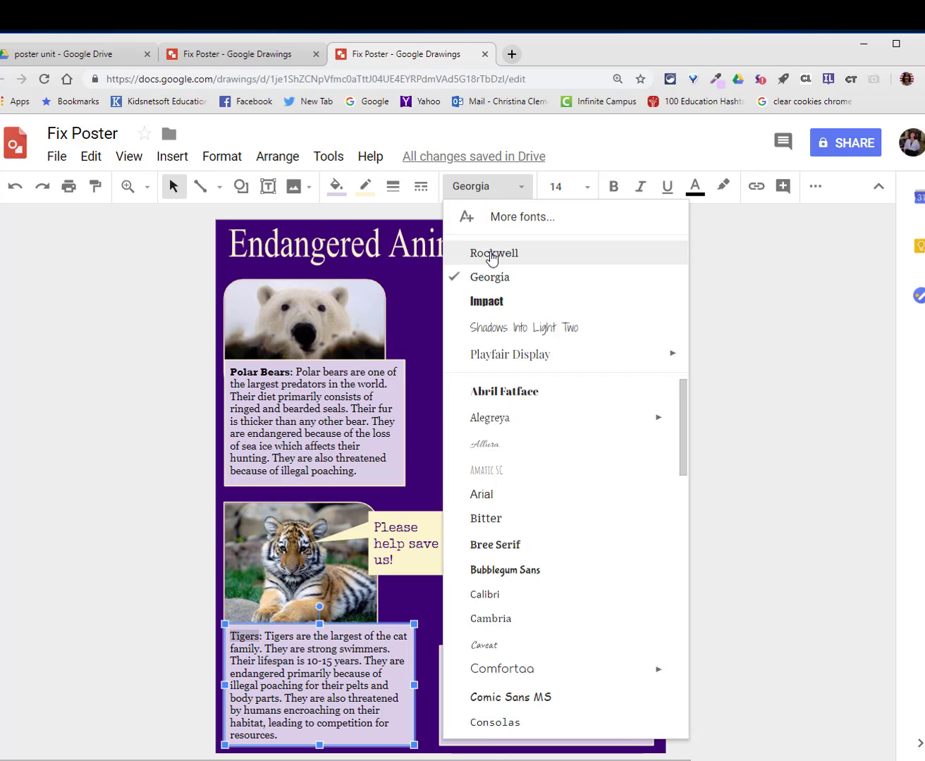
left_click(491, 258)
left_click(613, 186)
left_click(508, 657)
left_click_drag(507, 657, 445, 656)
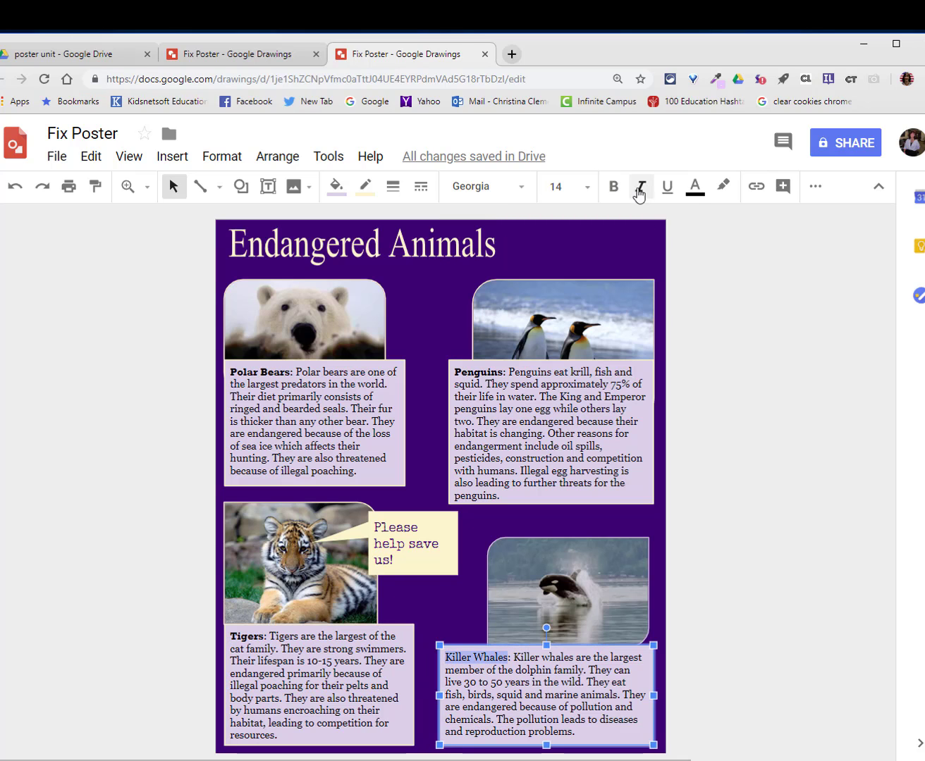
left_click(491, 187)
left_click(480, 249)
left_click(613, 187)
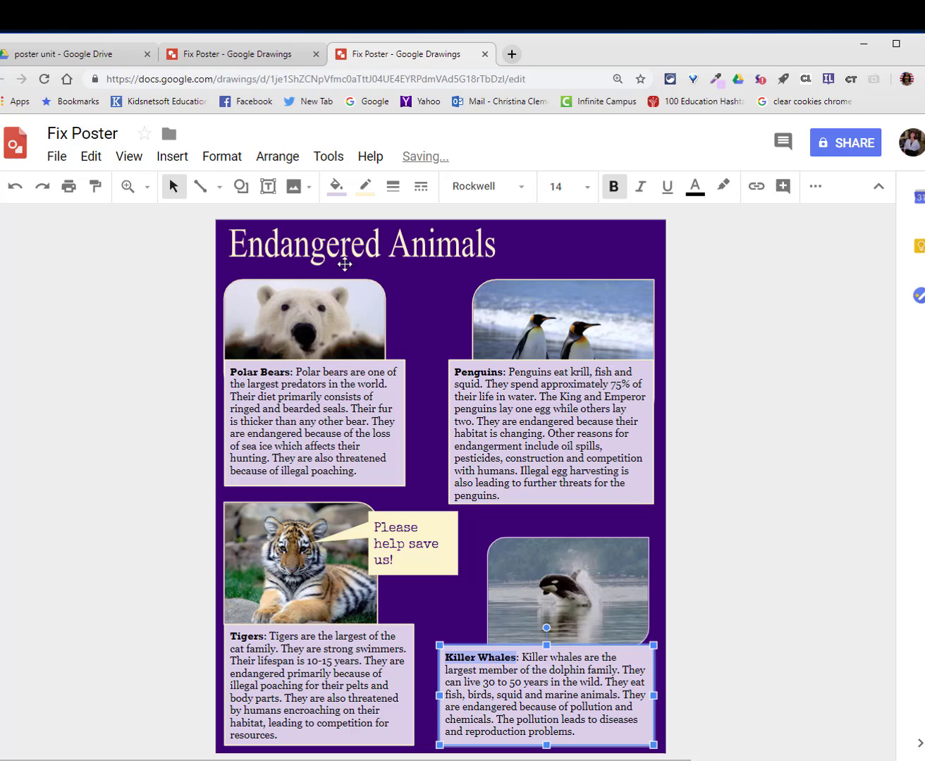
key("Escape")
key("Escape")
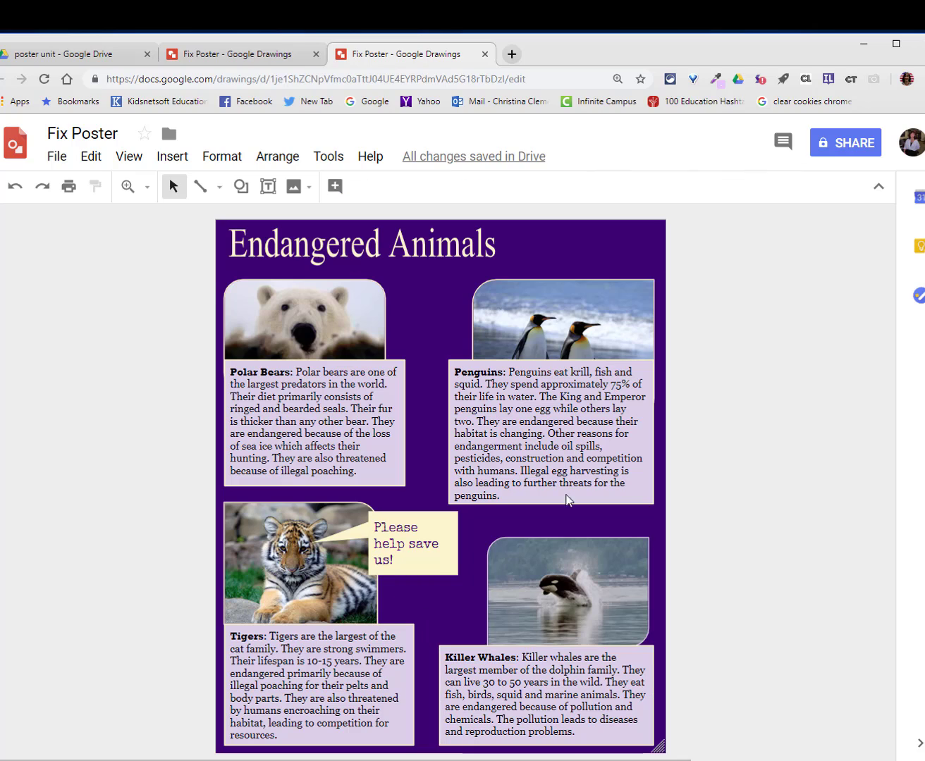
Set the Polar Bears: and Penguins: headings to 16 pt
left_click(292, 371)
left_click_drag(291, 372, 227, 372)
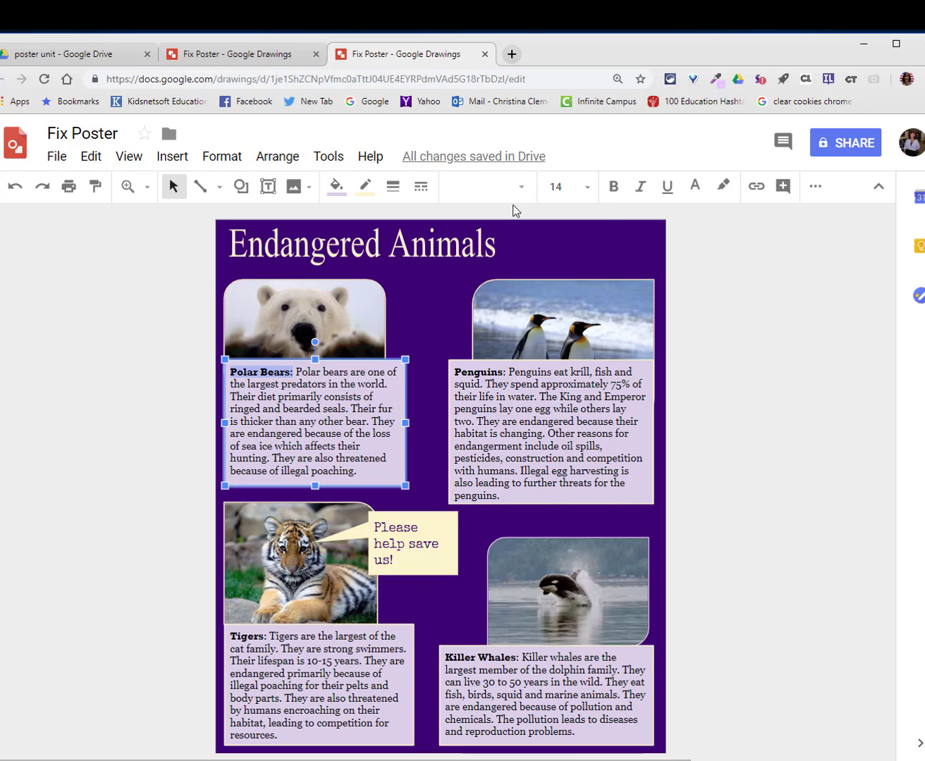
left_click(567, 187)
type("1")
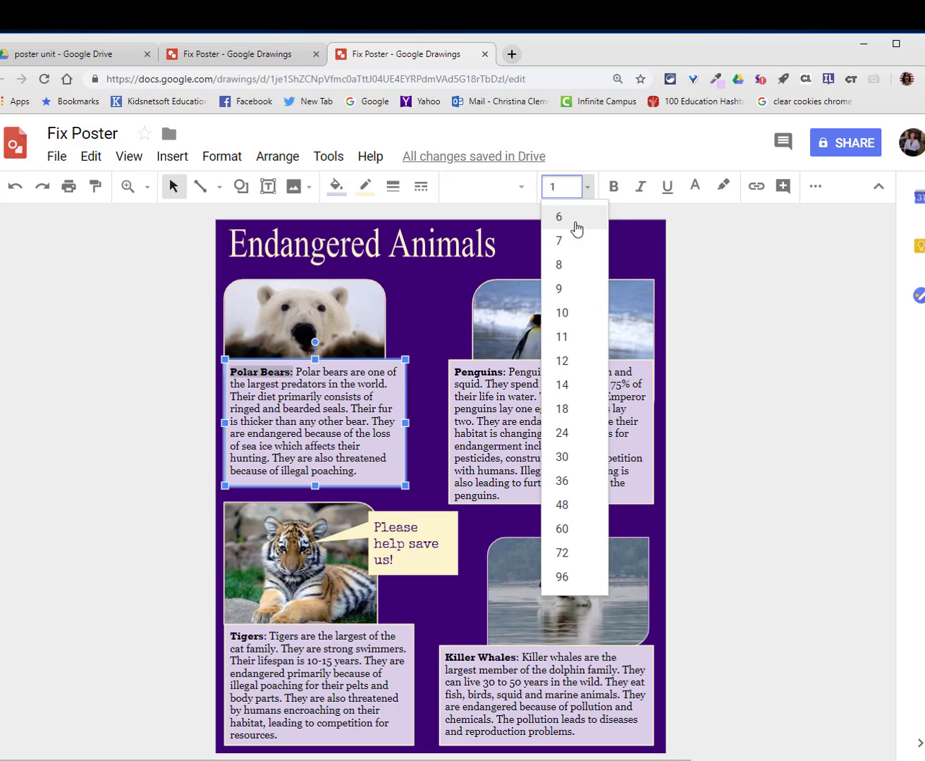
key("Return")
left_click(508, 372)
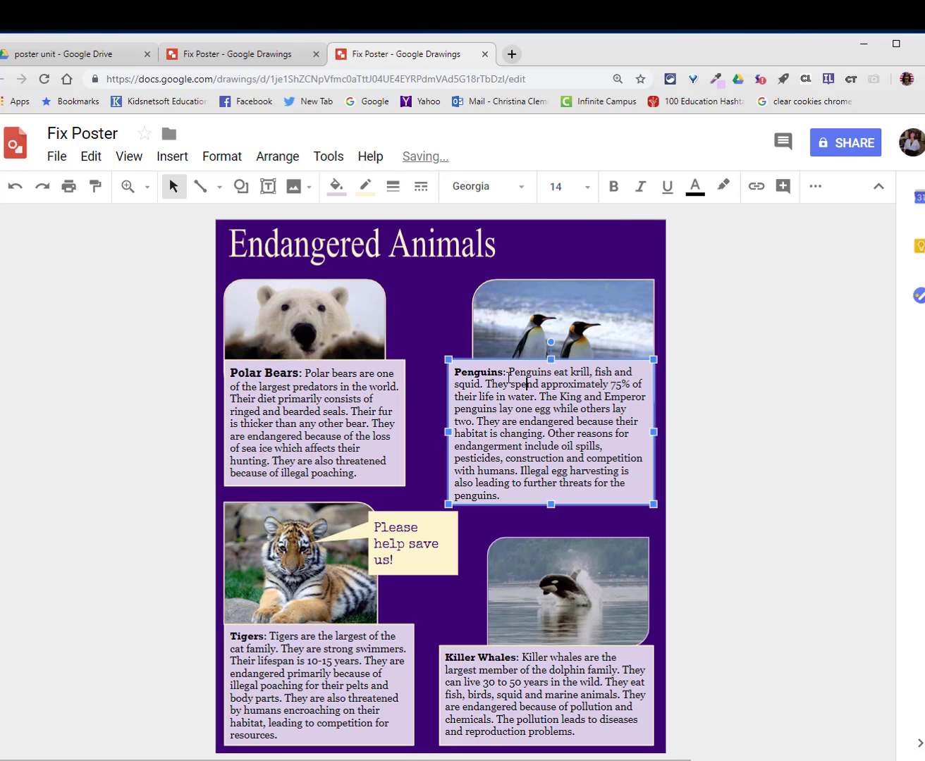
left_click_drag(508, 372, 454, 372)
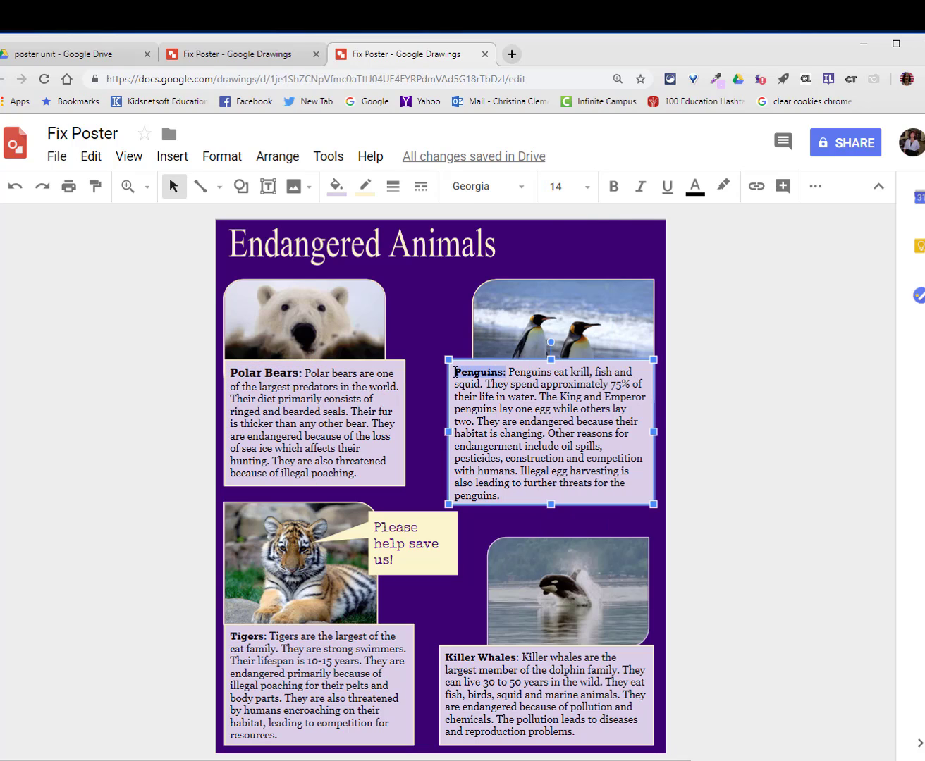
left_click(480, 188)
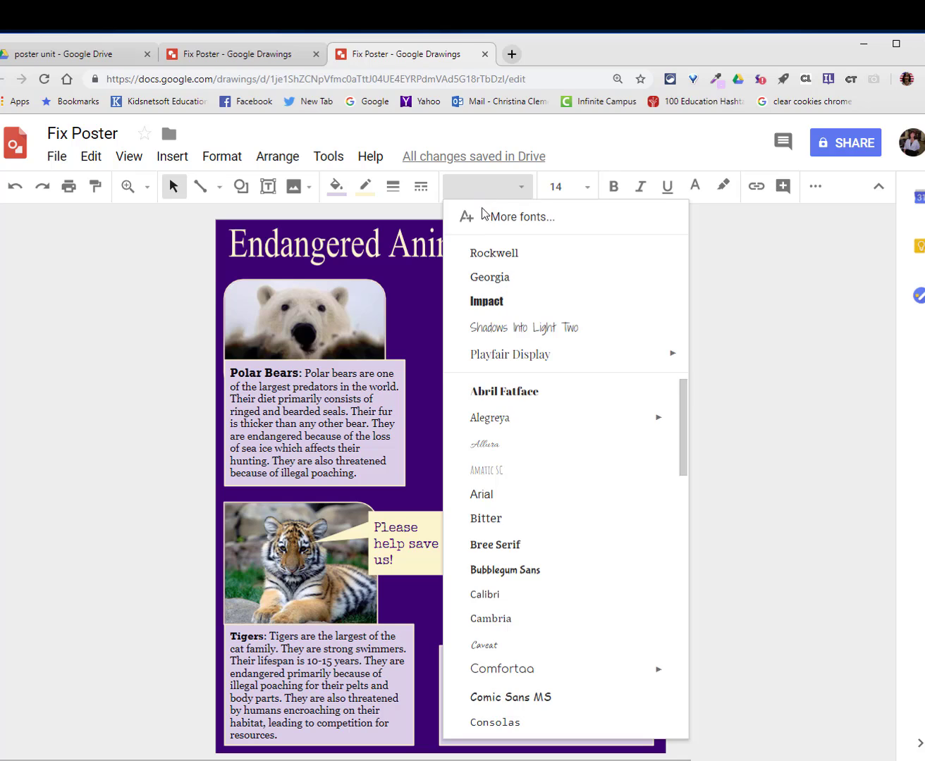
left_click(571, 188)
type("16")
key("Return")
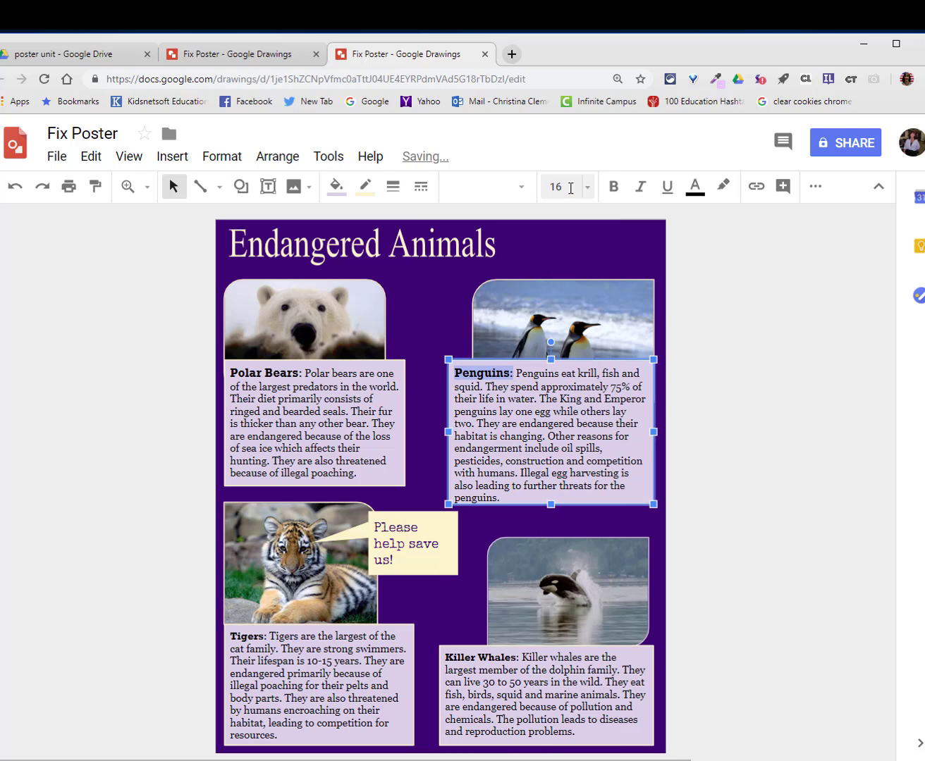
Set the Tigers: and Killer Whales: headings to 16 pt
double_click(266, 637)
left_click(562, 186)
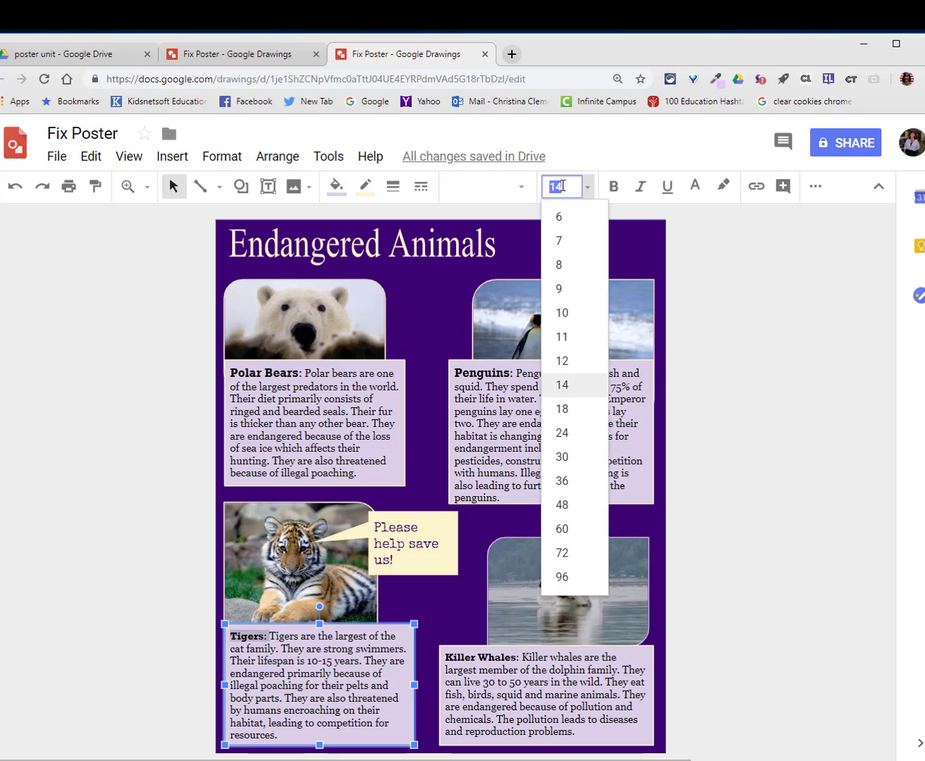
type("16")
key("Return")
left_click_drag(520, 657, 444, 658)
left_click(557, 187)
type("16")
key("Return")
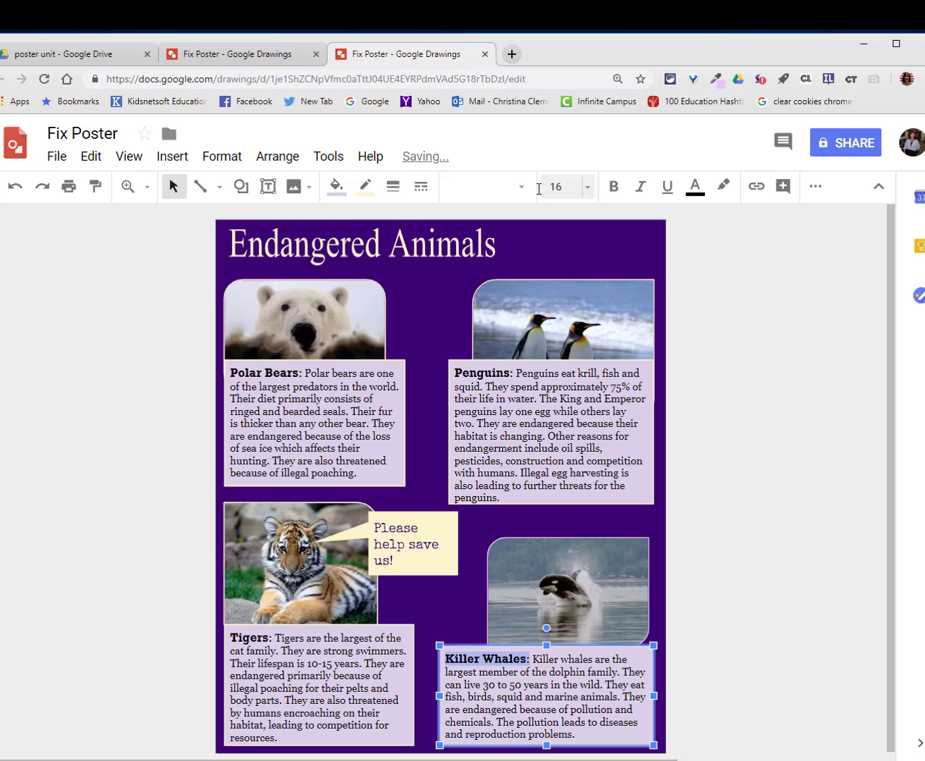
Switch the Endangered Animals title from Times New Roman to Rockwell
left_click(355, 257)
left_click(484, 186)
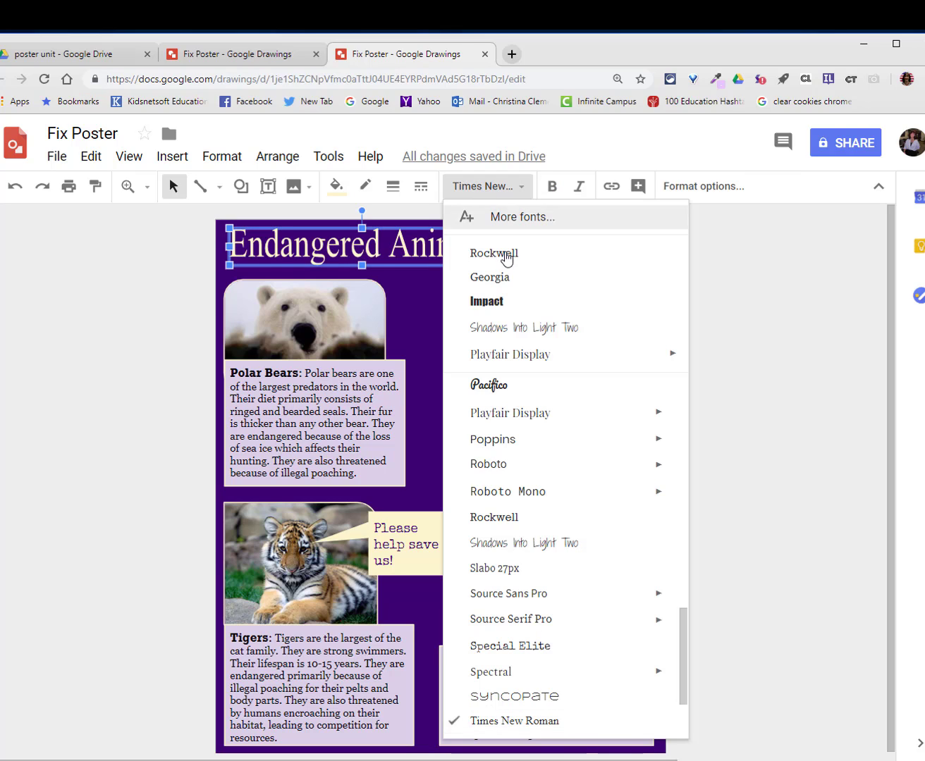
left_click(530, 261)
left_click(758, 365)
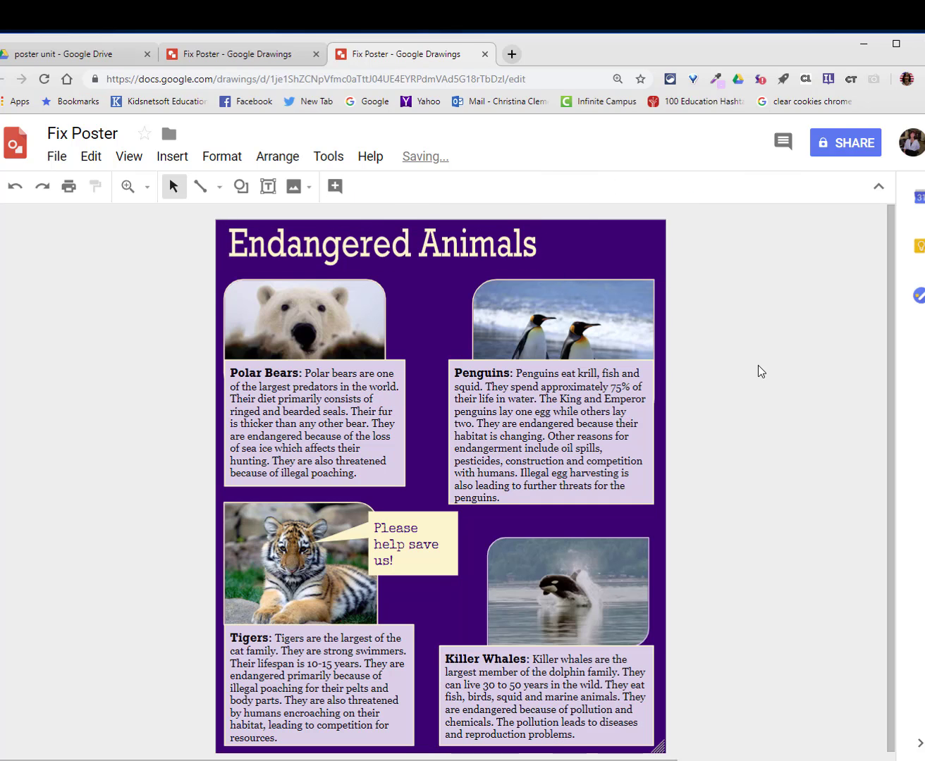